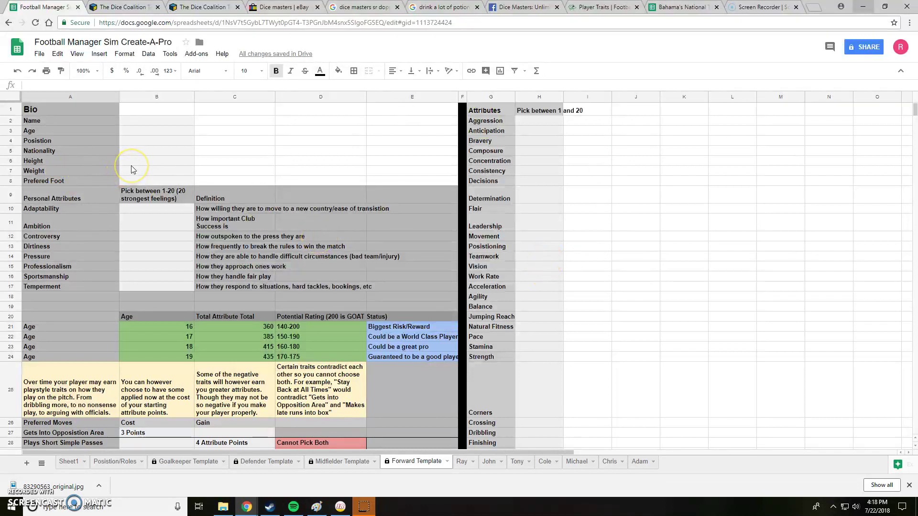
- Review the Bio fields on the Forward Template sheet, from name and age through nationality, height and personal attributes
{"action": "left_click", "coordinate": [70, 121]}
{"action": "left_click", "coordinate": [80, 143]}
{"action": "left_click", "coordinate": [84, 152]}
{"action": "left_click", "coordinate": [87, 162]}
{"action": "left_click", "coordinate": [95, 198]}
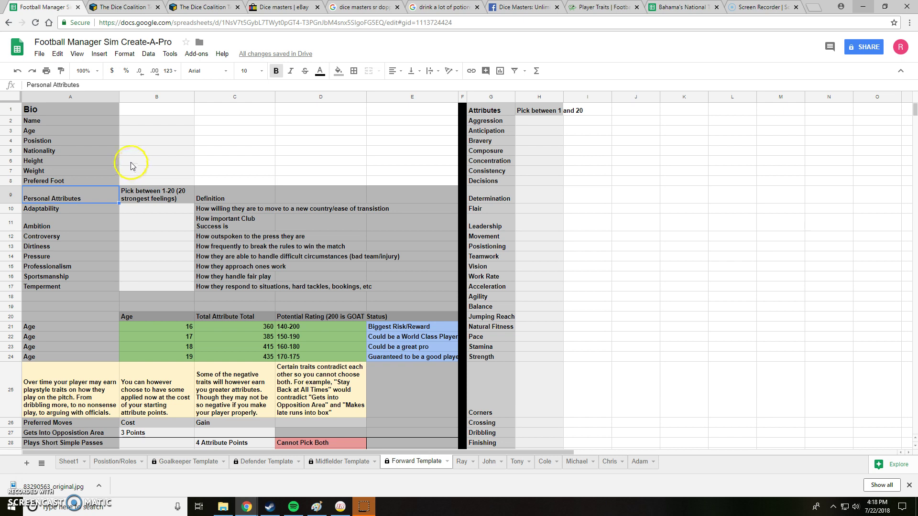
{"action": "left_click", "coordinate": [133, 131]}
{"action": "left_click", "coordinate": [70, 130]}
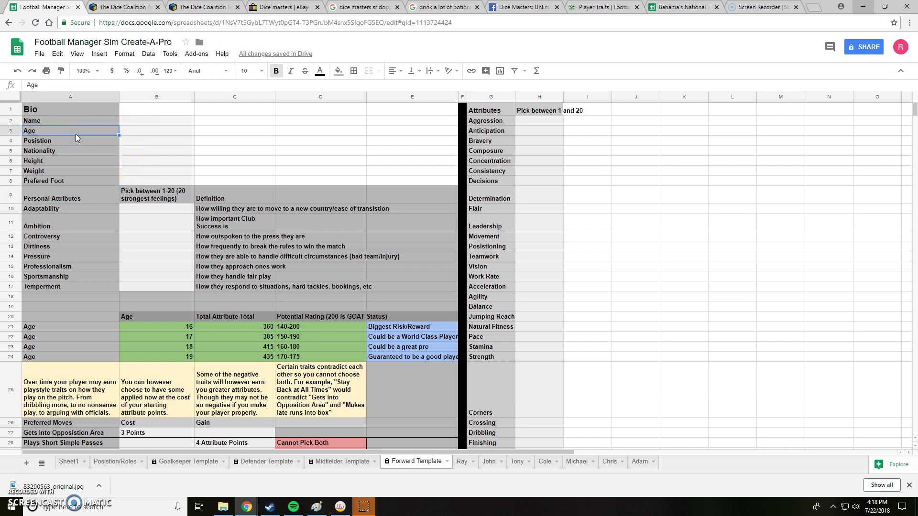
{"action": "left_click", "coordinate": [153, 151]}
{"action": "left_click", "coordinate": [176, 146]}
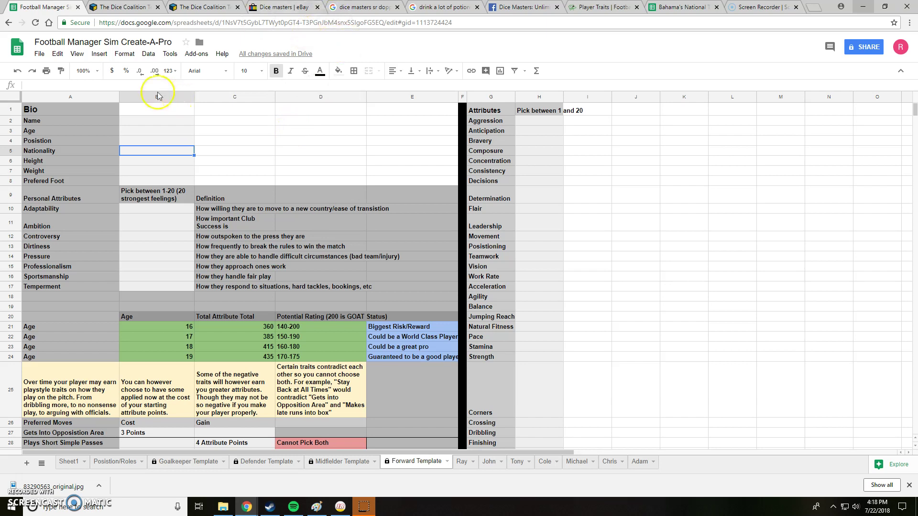
{"action": "left_click", "coordinate": [161, 132]}
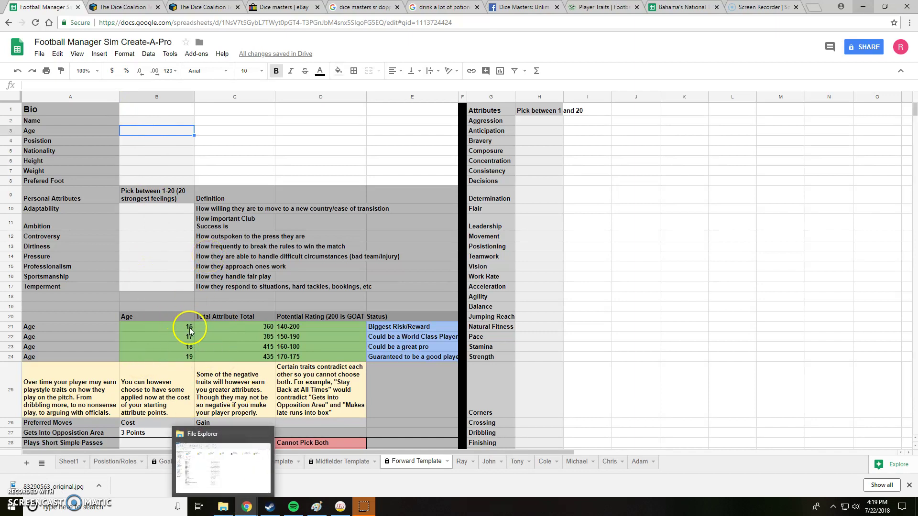
- Change the potential rating range for age 17 to 150-185 in the age table
{"action": "left_click", "coordinate": [173, 328]}
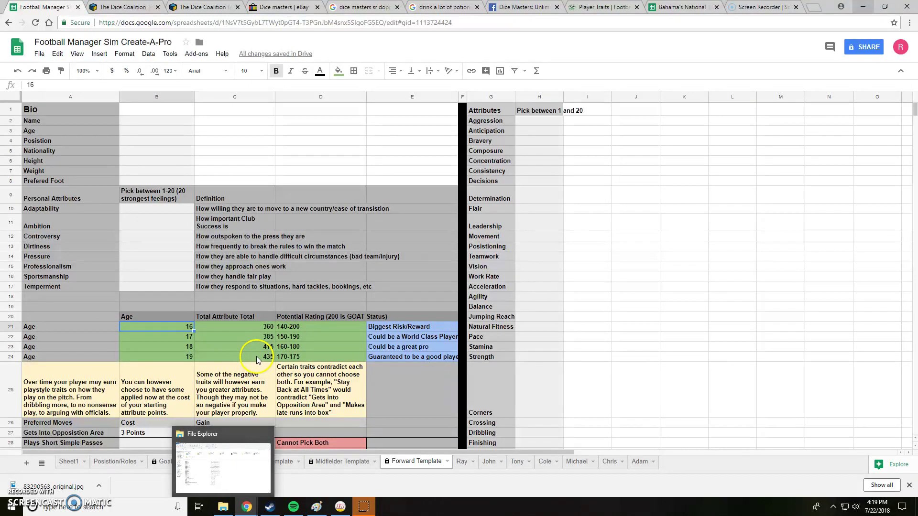
{"action": "left_click", "coordinate": [309, 336]}
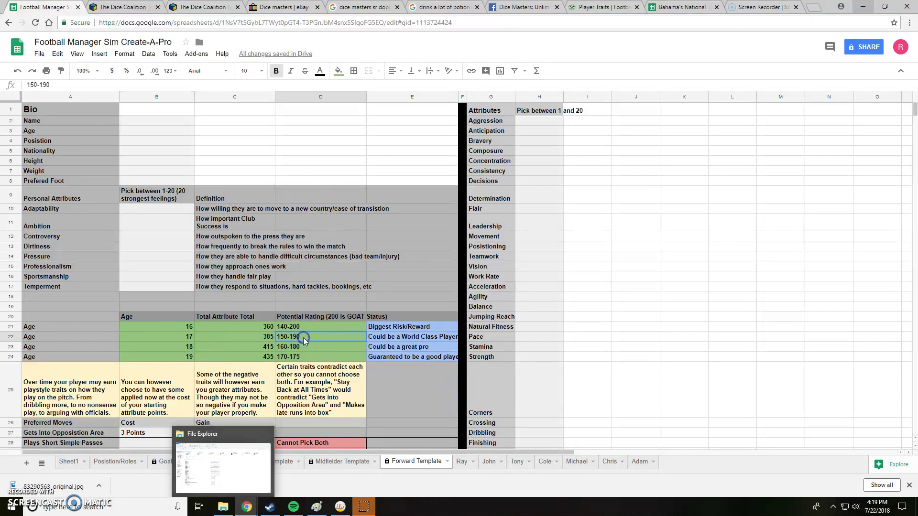
{"action": "key", "text": "BackSpace"}
{"action": "key", "text": "BackSpace"}
{"action": "type", "text": "85"}
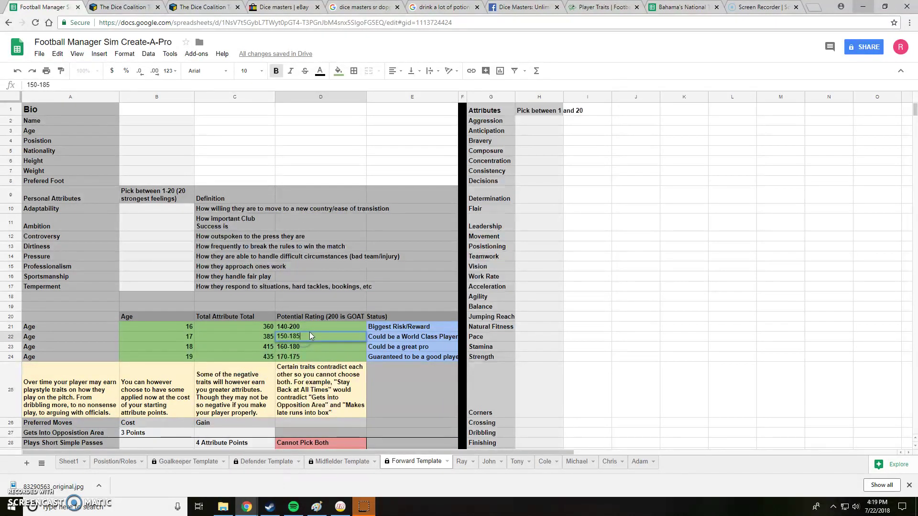
{"action": "left_click", "coordinate": [305, 356]}
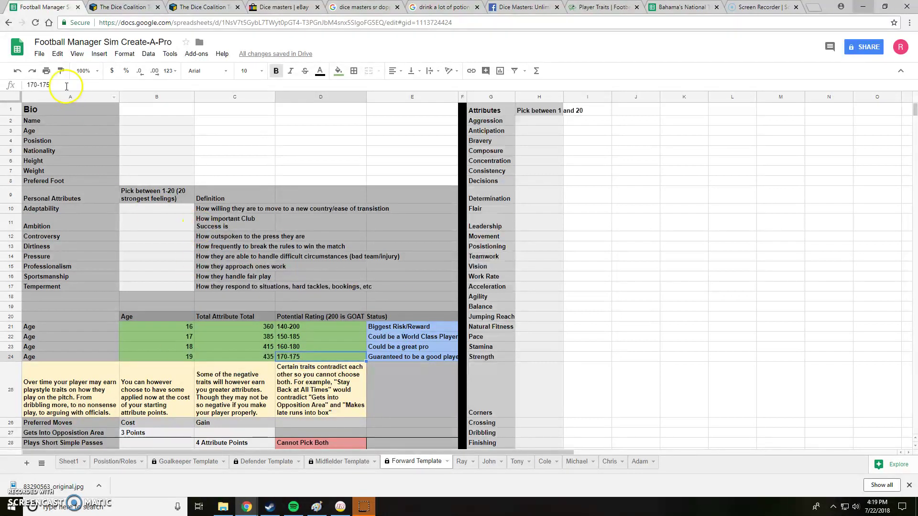
- Compare the attribute totals and potential rating ranges for starting ages 16 to 19 in the age table
{"action": "left_click", "coordinate": [185, 327]}
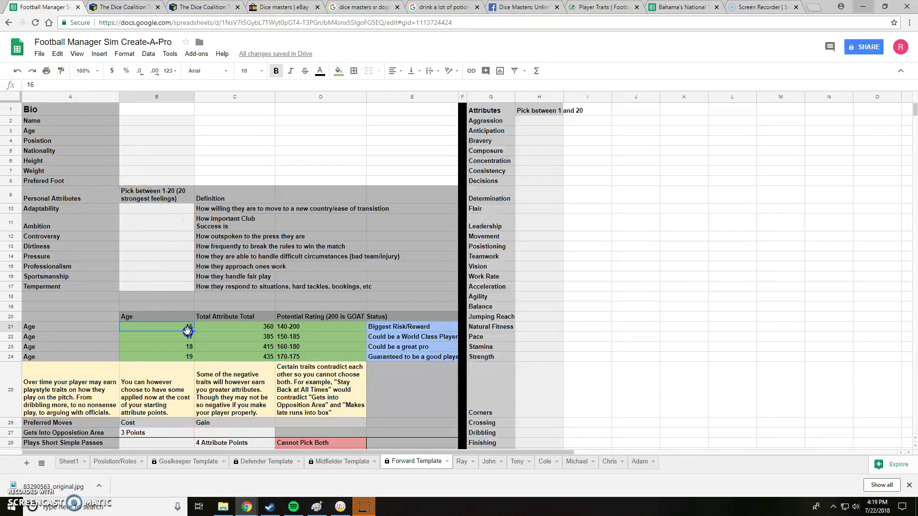
{"action": "left_click", "coordinate": [294, 349]}
{"action": "left_click", "coordinate": [288, 321]}
{"action": "left_click", "coordinate": [288, 327]}
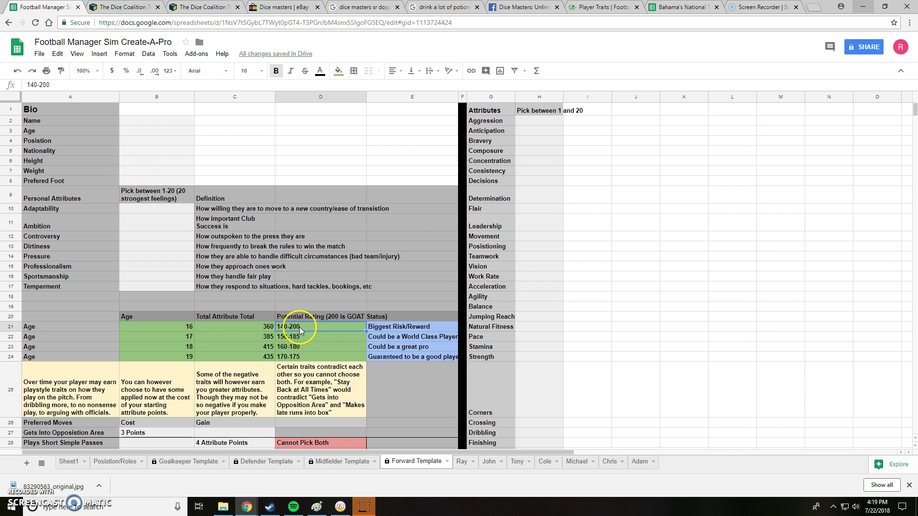
{"action": "left_click", "coordinate": [176, 327]}
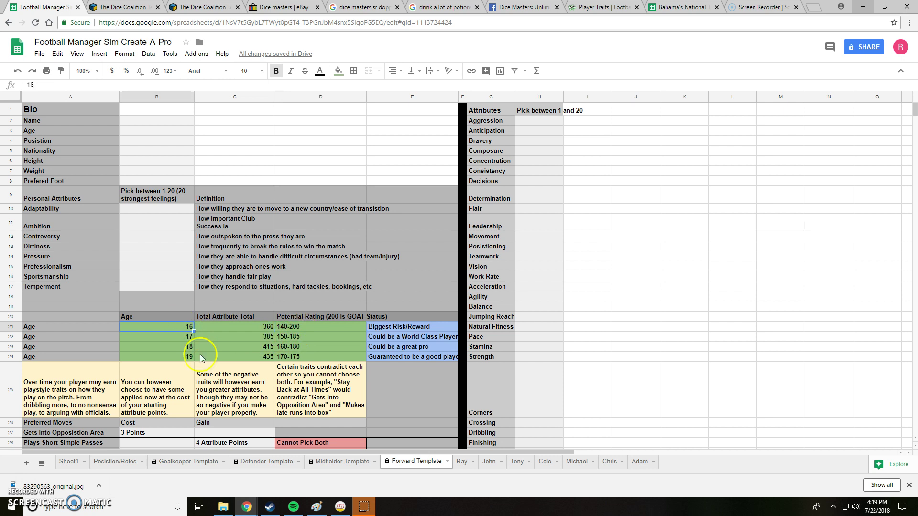
{"action": "left_click", "coordinate": [256, 329]}
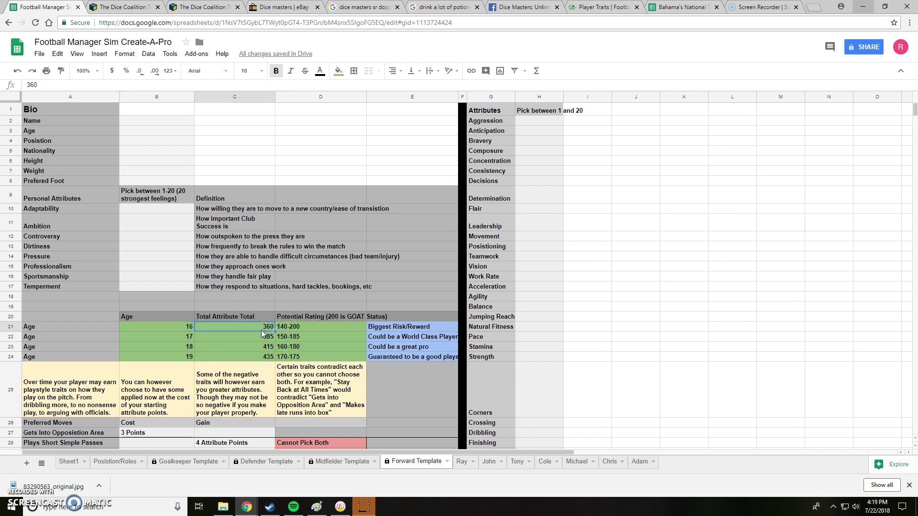
{"action": "left_click", "coordinate": [285, 329]}
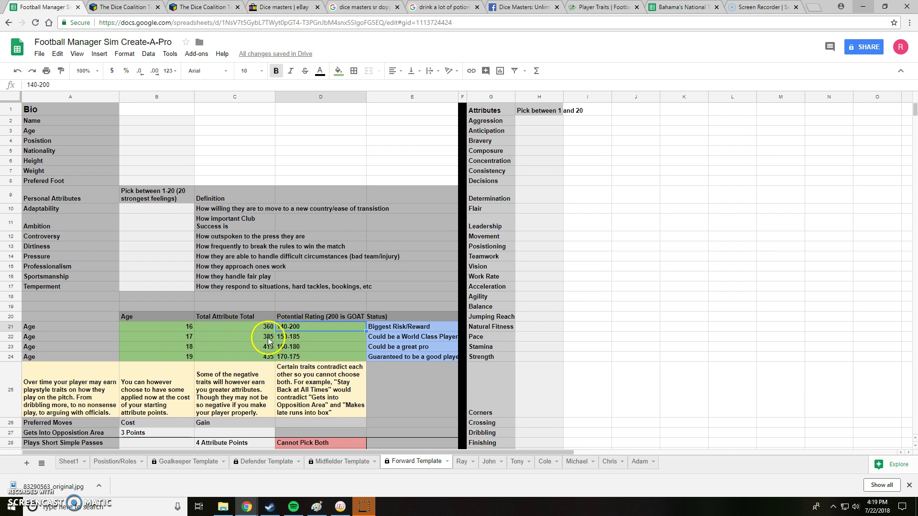
{"action": "left_click", "coordinate": [300, 336]}
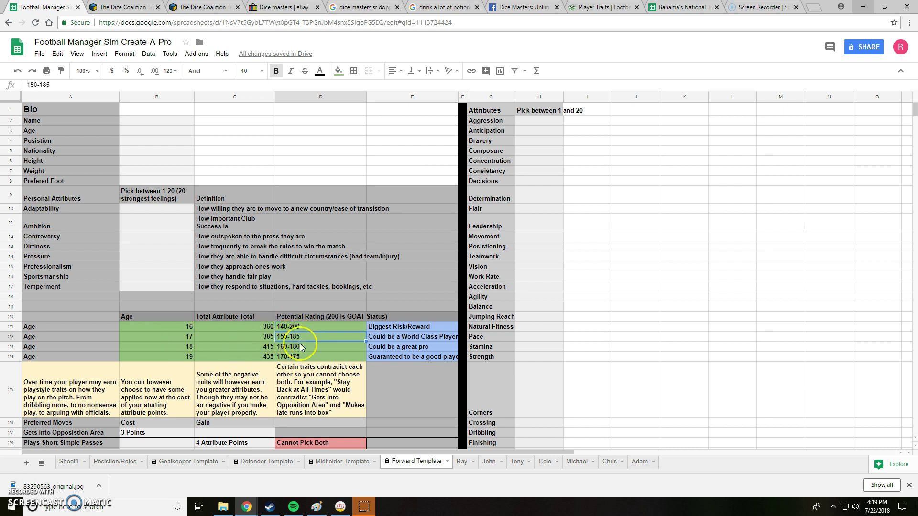
{"action": "left_click", "coordinate": [298, 359]}
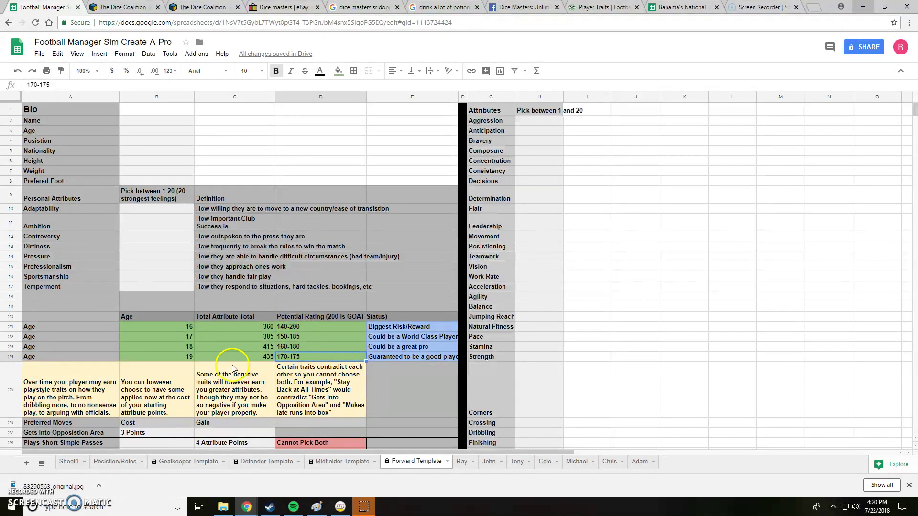
{"action": "left_click", "coordinate": [272, 358]}
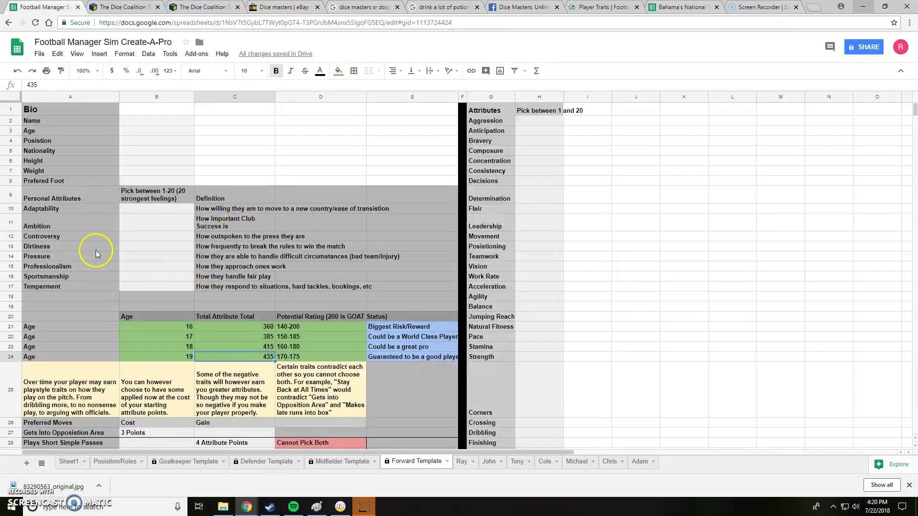
- Look over the available positions and their roles on the Posistion/Roles sheet, including the midfielder roles
{"action": "scroll", "coordinate": [96, 251], "scroll_direction": "down", "scroll_amount": 5}
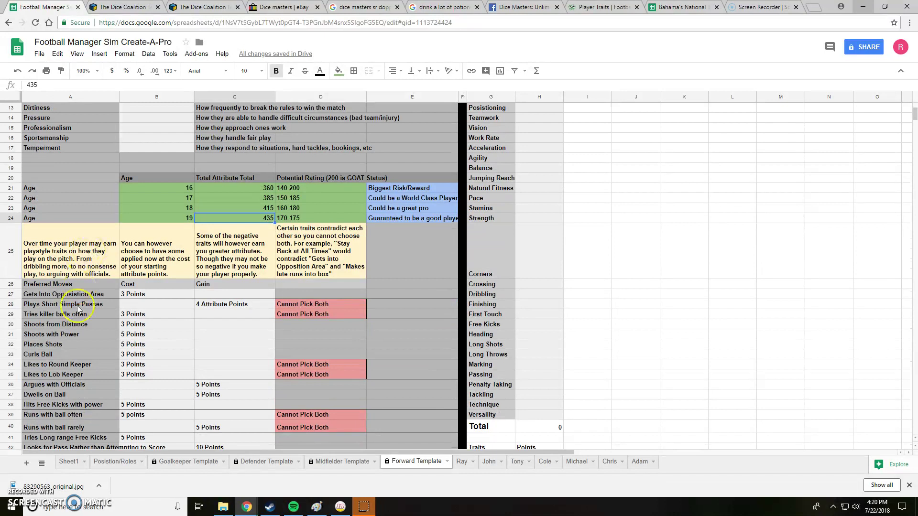
{"action": "left_click", "coordinate": [113, 465]}
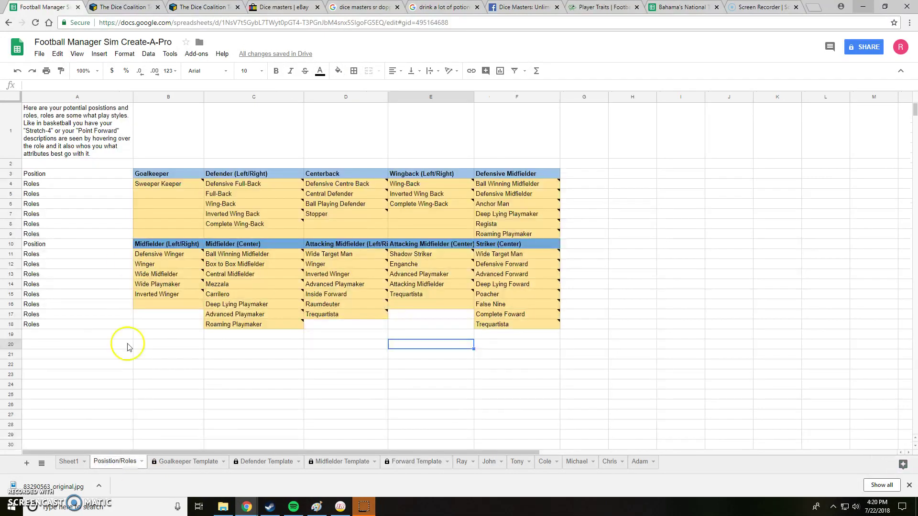
{"action": "left_click", "coordinate": [396, 461]}
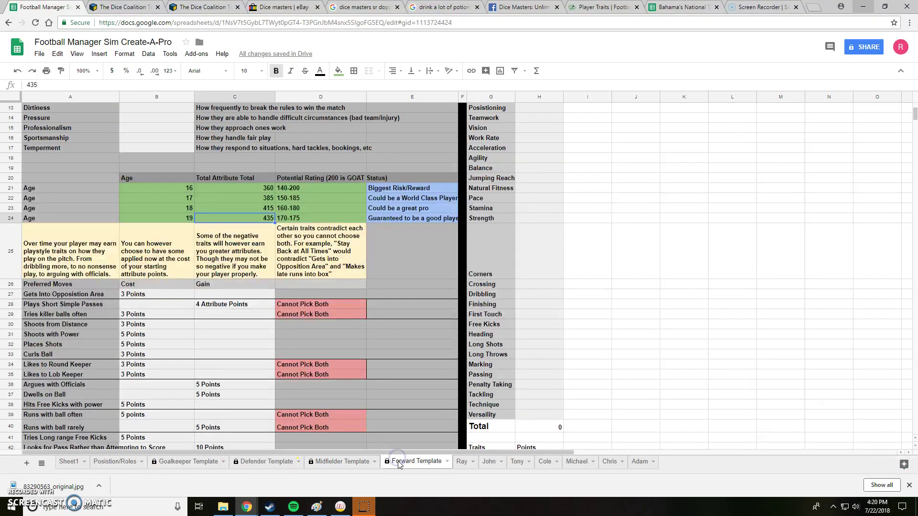
{"action": "left_click", "coordinate": [116, 464]}
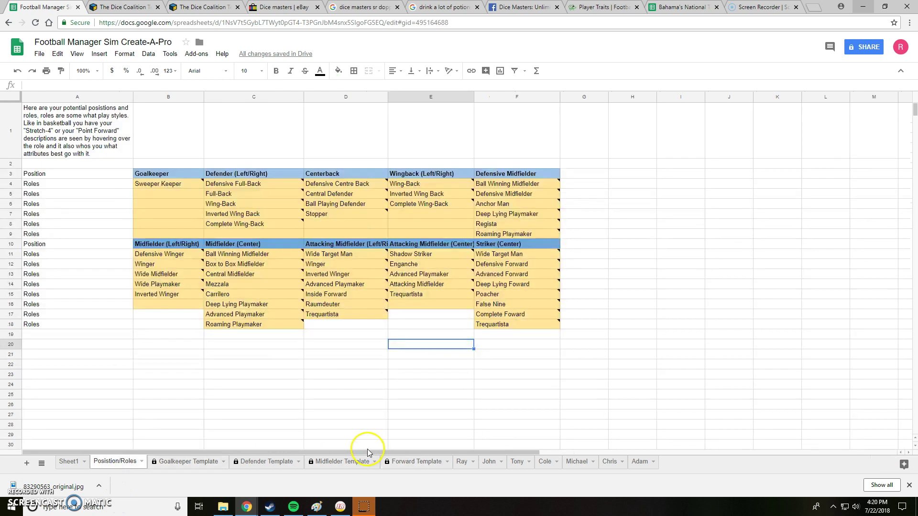
{"action": "mouse_move", "coordinate": [180, 261]}
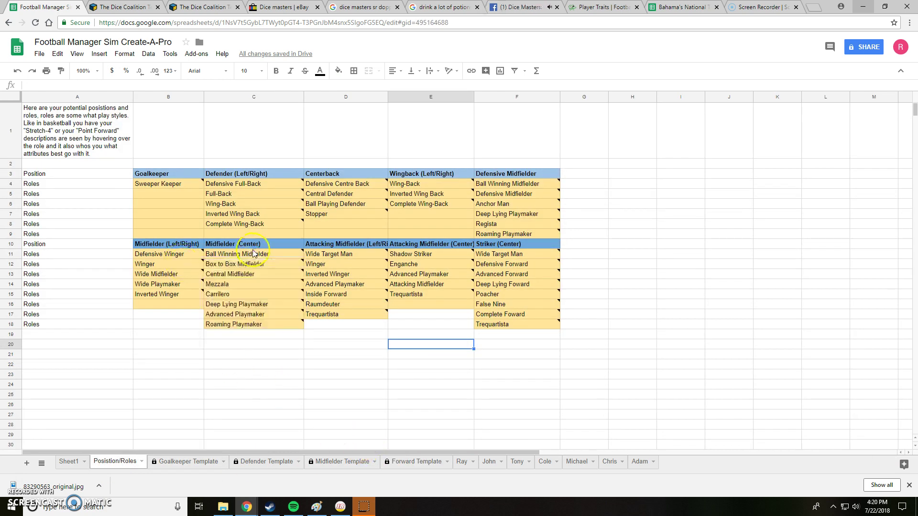
{"action": "mouse_move", "coordinate": [253, 256]}
- Return to the Forward Template sheet and examine the point costs of preferred moves such as Places Shots and Shoots with Power
{"action": "left_click", "coordinate": [422, 461]}
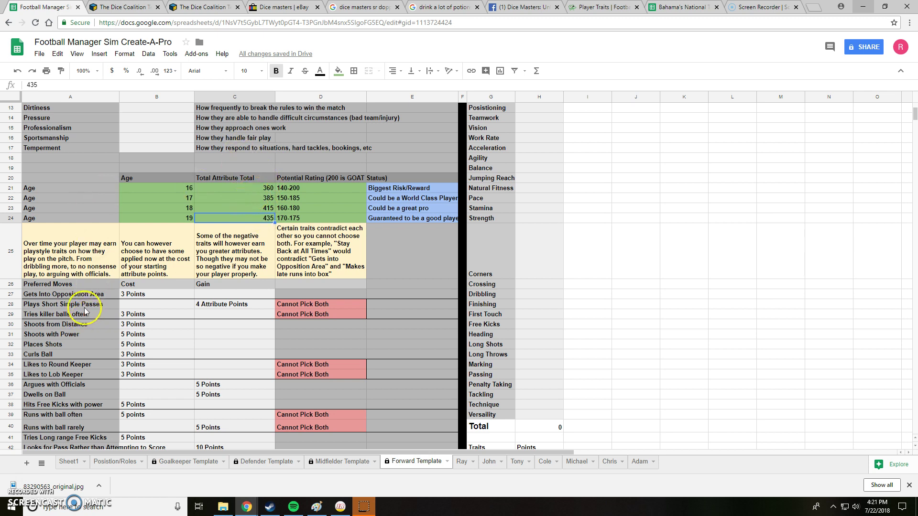
{"action": "scroll", "coordinate": [206, 403], "scroll_direction": "down", "scroll_amount": 2}
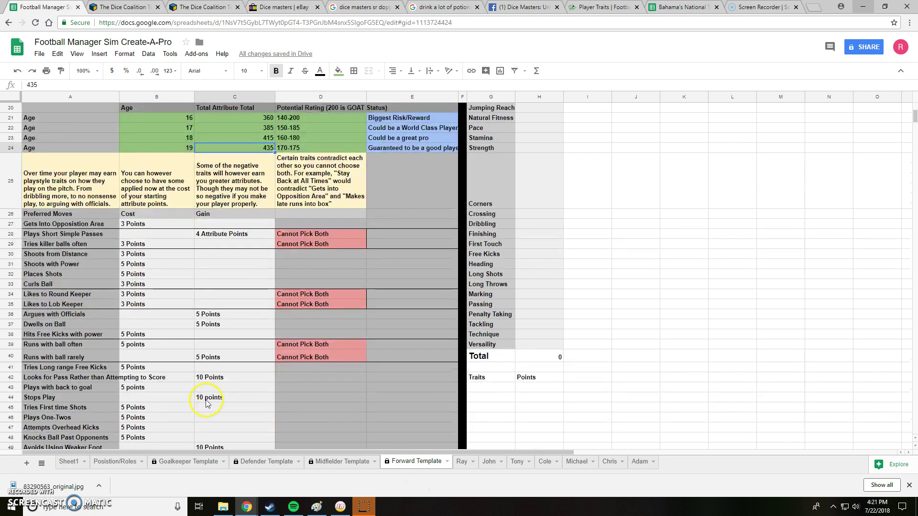
{"action": "left_click", "coordinate": [77, 285]}
{"action": "left_click", "coordinate": [76, 275]}
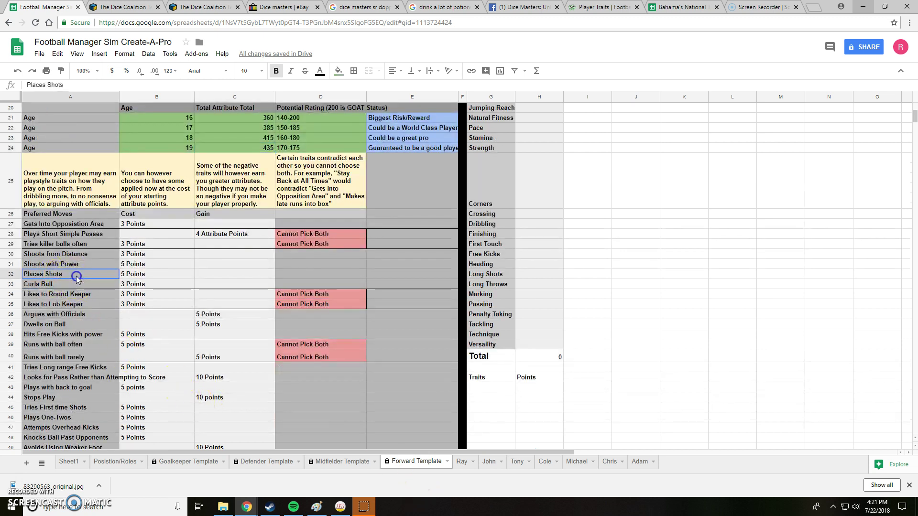
{"action": "left_click", "coordinate": [146, 276]}
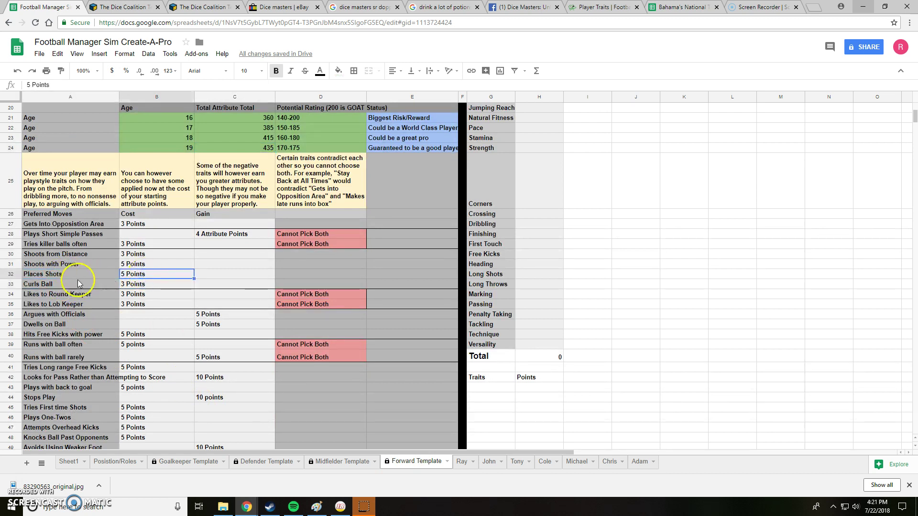
{"action": "left_click", "coordinate": [70, 265]}
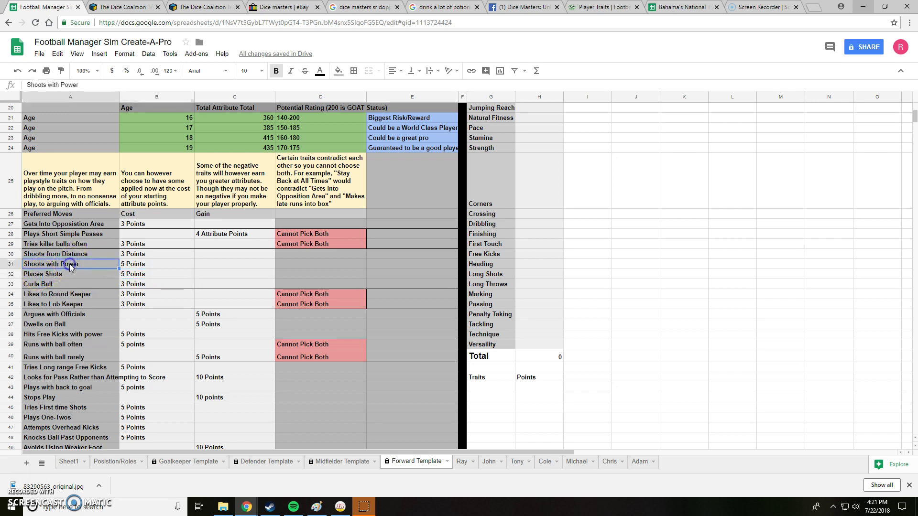
{"action": "left_click", "coordinate": [137, 265]}
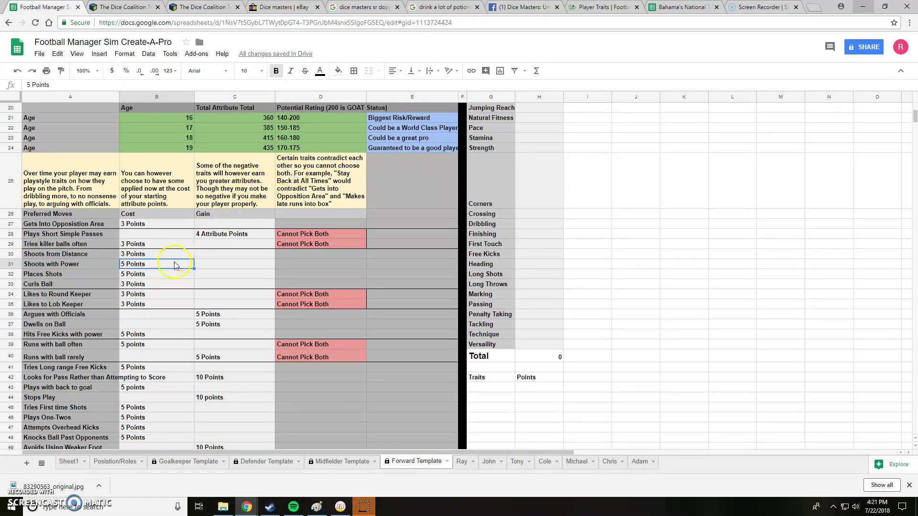
{"action": "scroll", "coordinate": [84, 314], "scroll_direction": "down", "scroll_amount": 3}
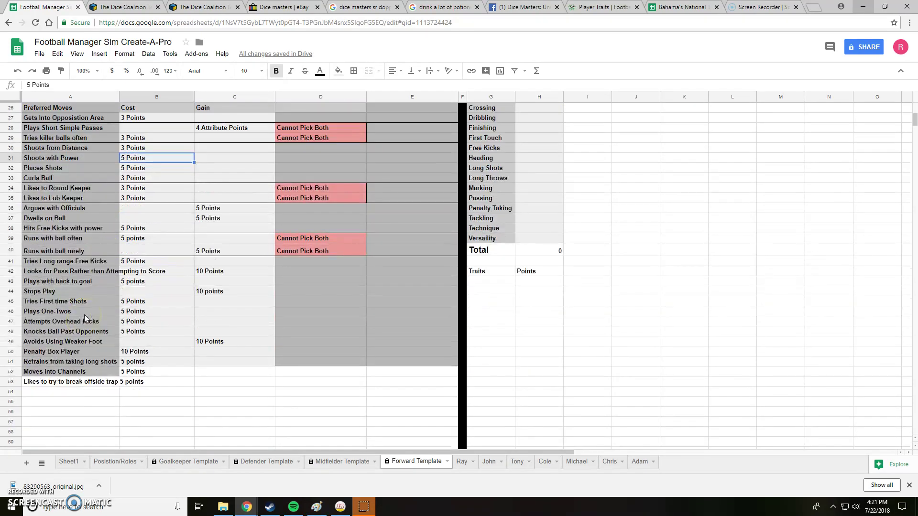
- Examine the preferred moves that gain attribute points, including Plays Short Simple Passes, Argues with Officials and Looks for Pass Rather than Attempting to Score
{"action": "scroll", "coordinate": [84, 314], "scroll_direction": "up", "scroll_amount": 3}
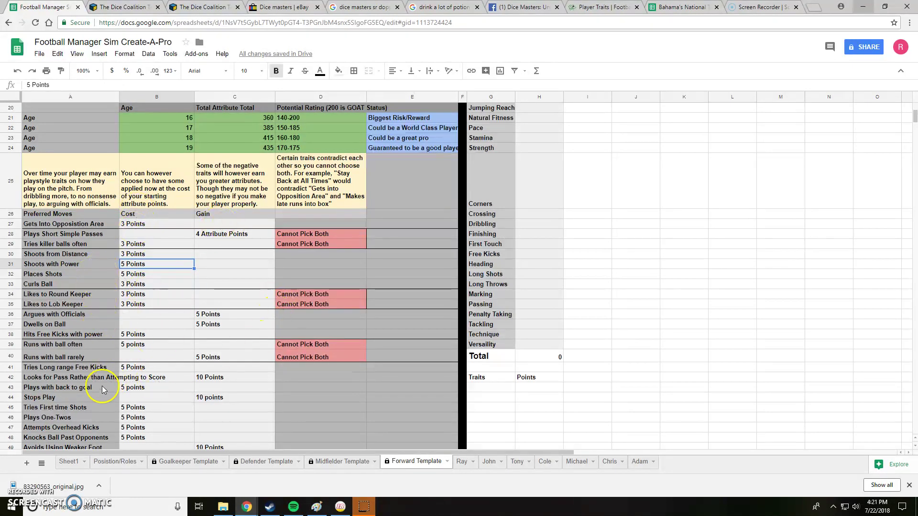
{"action": "left_click", "coordinate": [76, 380]}
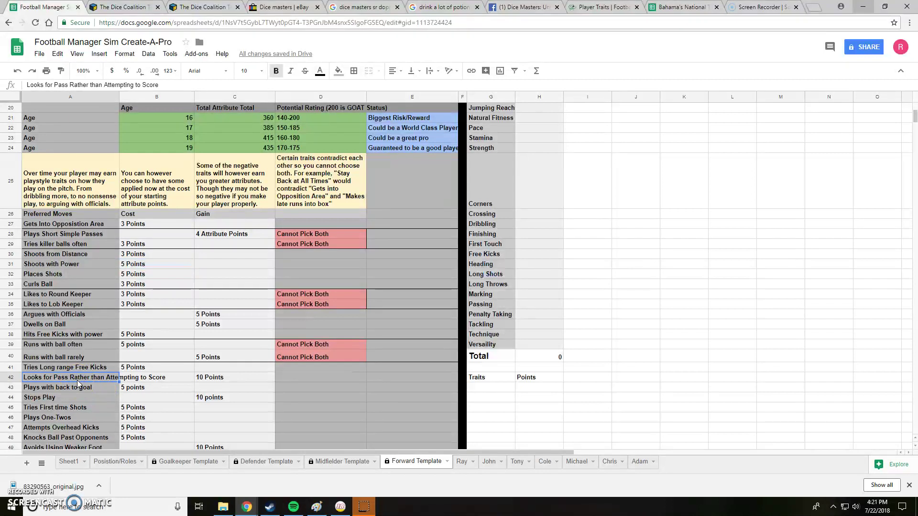
{"action": "left_click", "coordinate": [76, 235]}
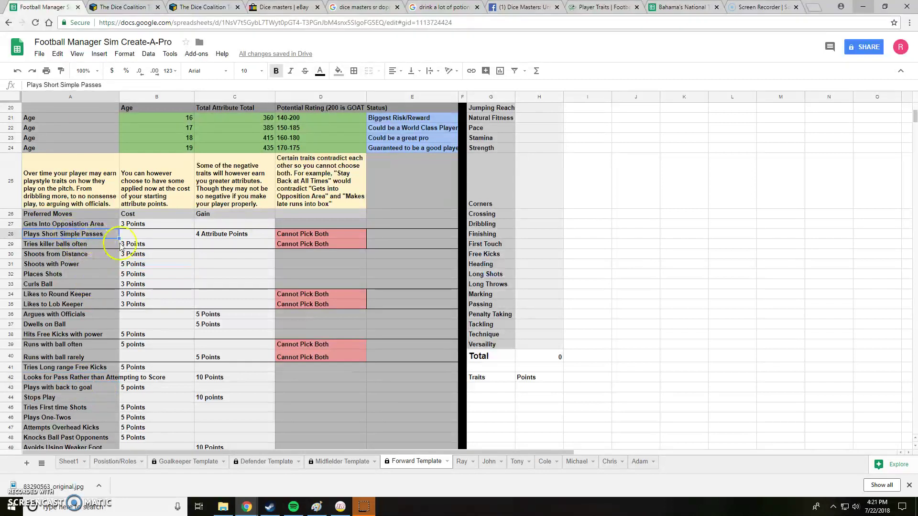
{"action": "left_click", "coordinate": [215, 235]}
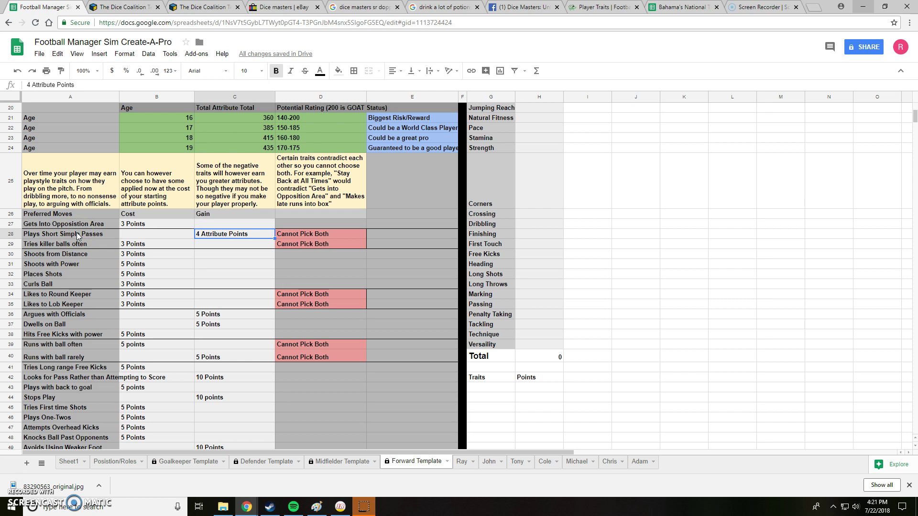
{"action": "left_click", "coordinate": [76, 316]}
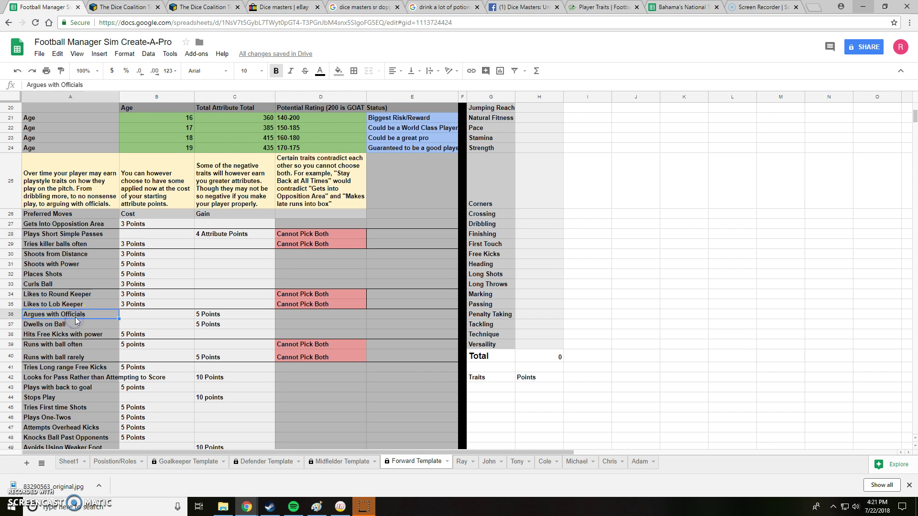
{"action": "left_click", "coordinate": [215, 316]}
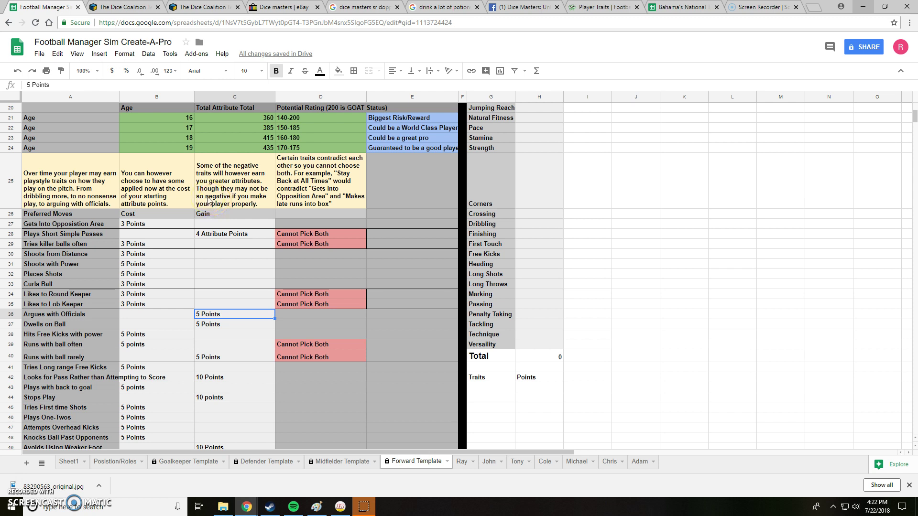
{"action": "left_click", "coordinate": [73, 378]}
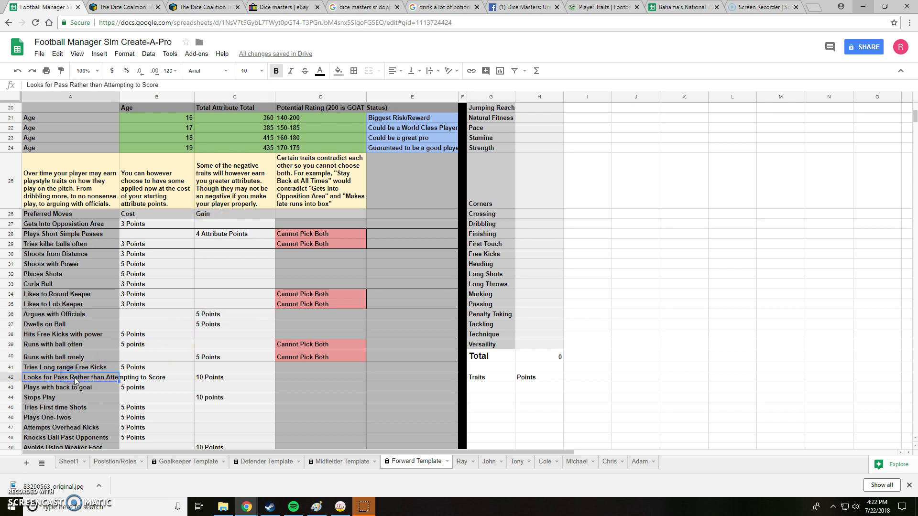
- Examine the points gained from Looks for Pass Rather than Attempting to Score and Avoids Using Weaker Foot on the Forward Template sheet
{"action": "left_click", "coordinate": [233, 378]}
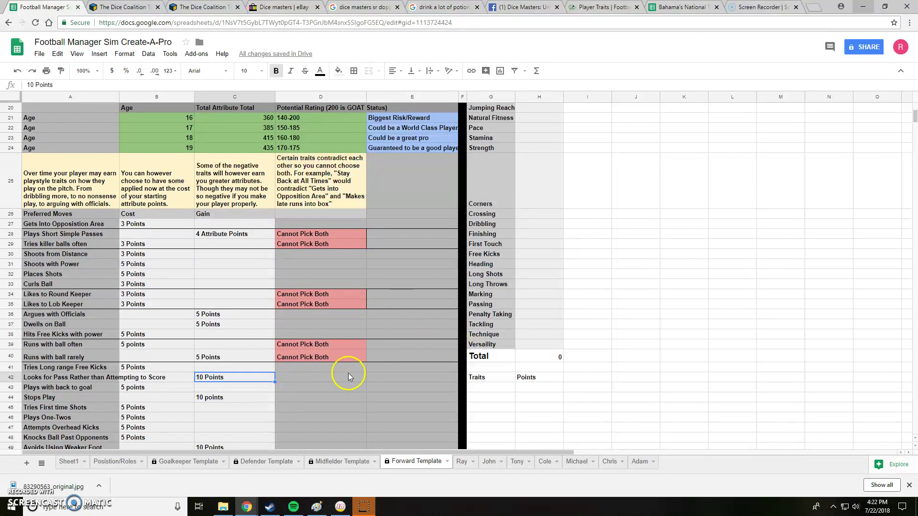
{"action": "scroll", "coordinate": [348, 374], "scroll_direction": "down", "scroll_amount": 1}
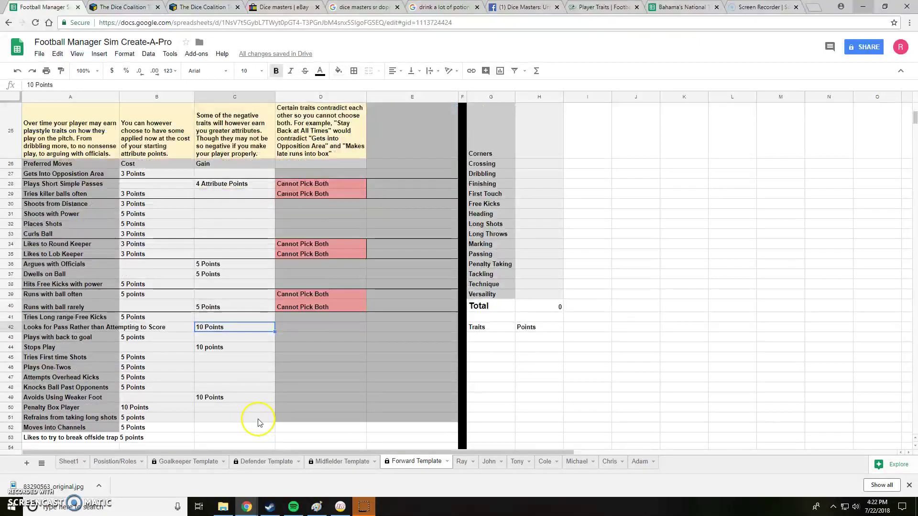
{"action": "left_click", "coordinate": [231, 401]}
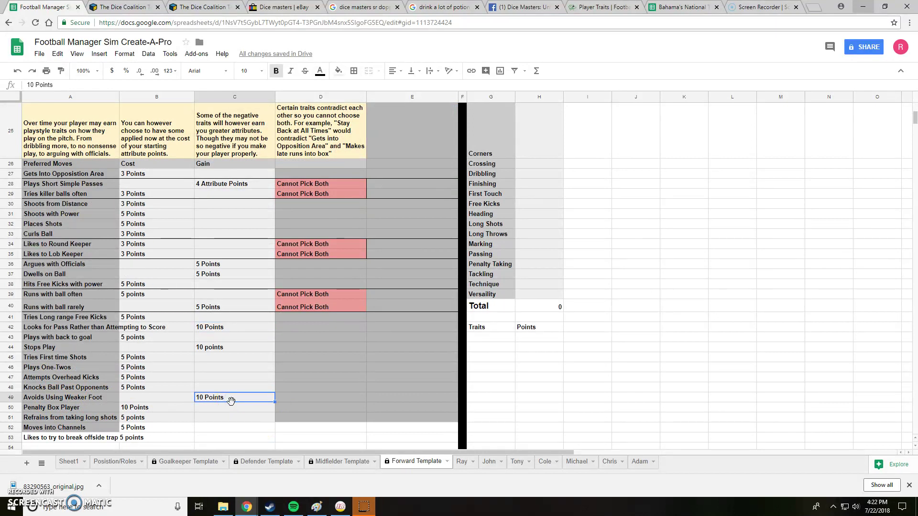
{"action": "scroll", "coordinate": [234, 401], "scroll_direction": "up", "scroll_amount": 3}
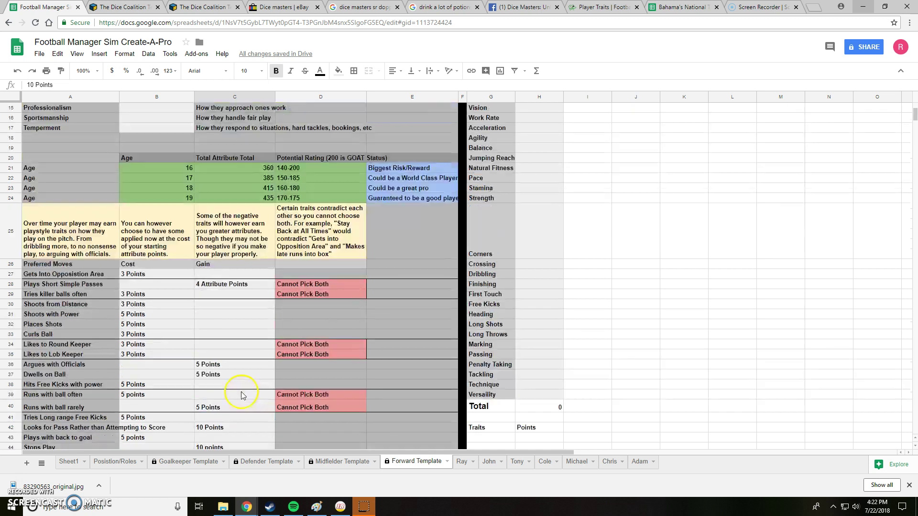
{"action": "scroll", "coordinate": [241, 394], "scroll_direction": "down", "scroll_amount": 4}
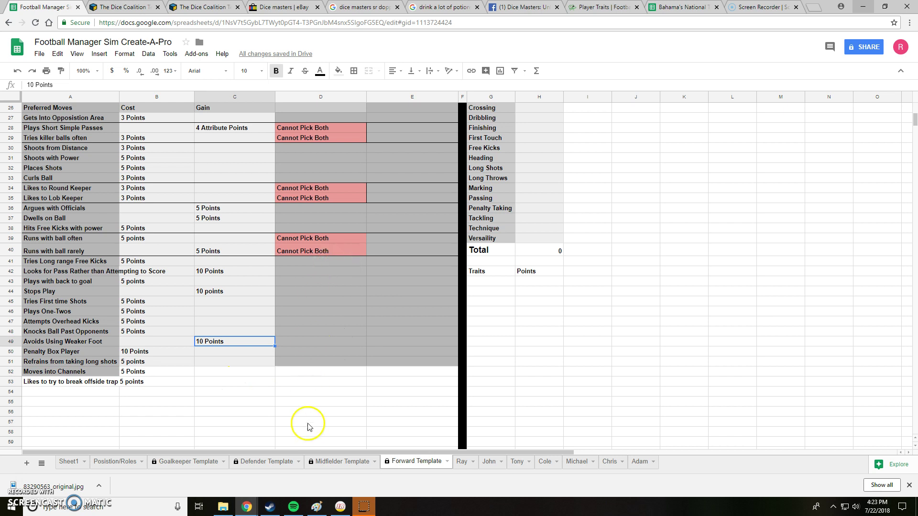
- Examine the preferred moves on the Midfielder Template sheet, including the mutually exclusive ones, and look over the Defender Template sheet
{"action": "left_click", "coordinate": [342, 462]}
{"action": "double_click", "coordinate": [264, 246]}
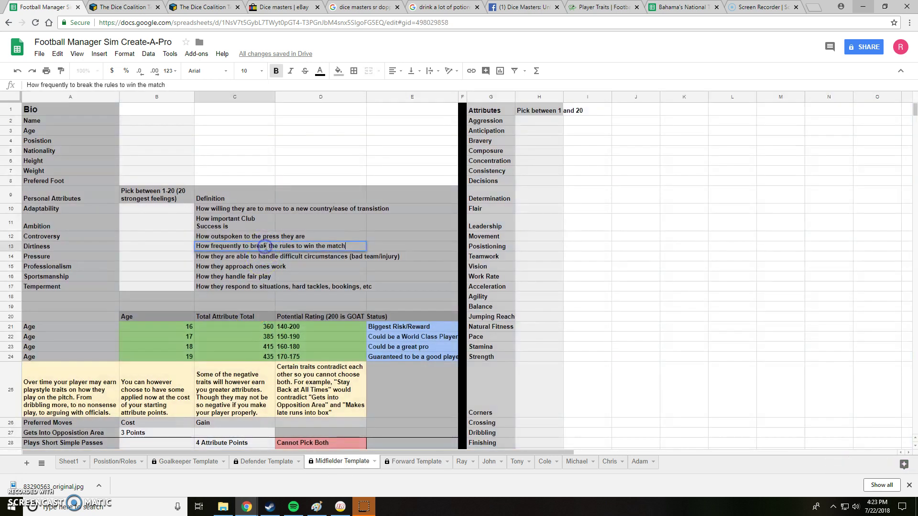
{"action": "scroll", "coordinate": [241, 261], "scroll_direction": "down", "scroll_amount": 5}
{"action": "scroll", "coordinate": [242, 268], "scroll_direction": "down", "scroll_amount": 2}
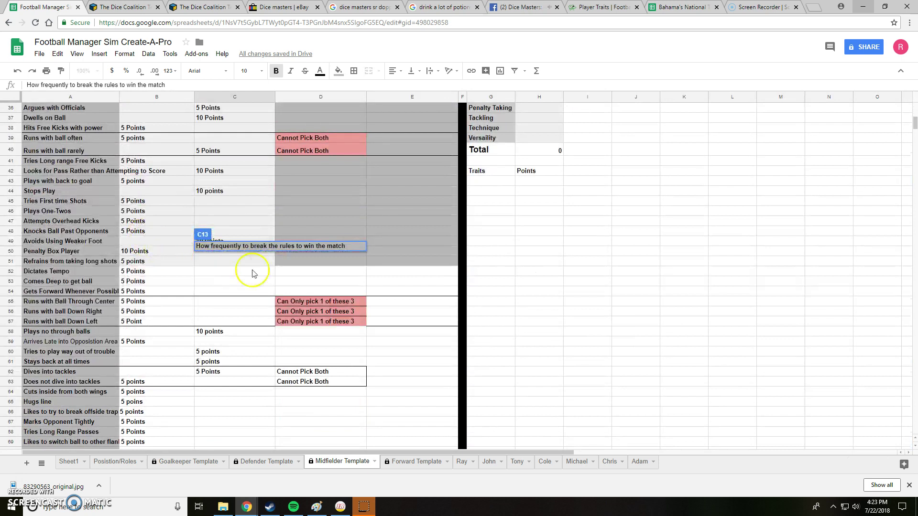
{"action": "left_click", "coordinate": [610, 288]}
{"action": "scroll", "coordinate": [98, 303], "scroll_direction": "down", "scroll_amount": 2}
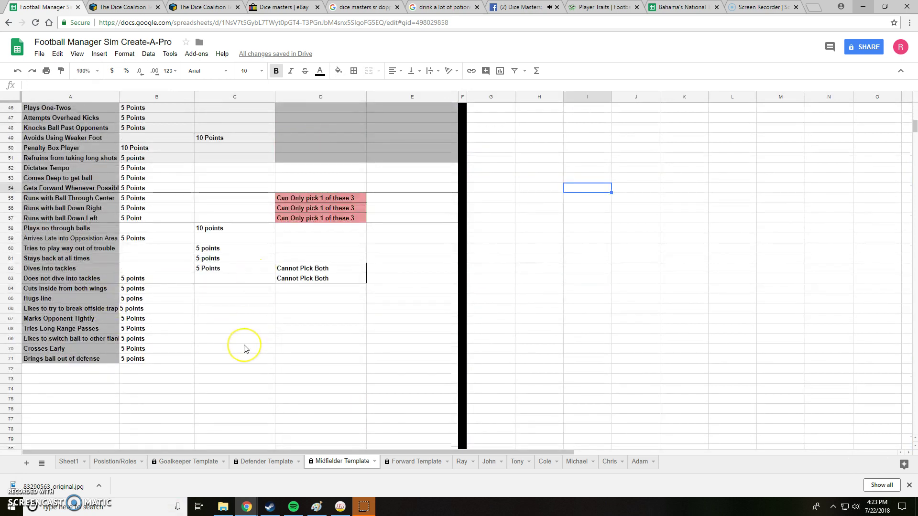
{"action": "scroll", "coordinate": [204, 334], "scroll_direction": "up", "scroll_amount": 4}
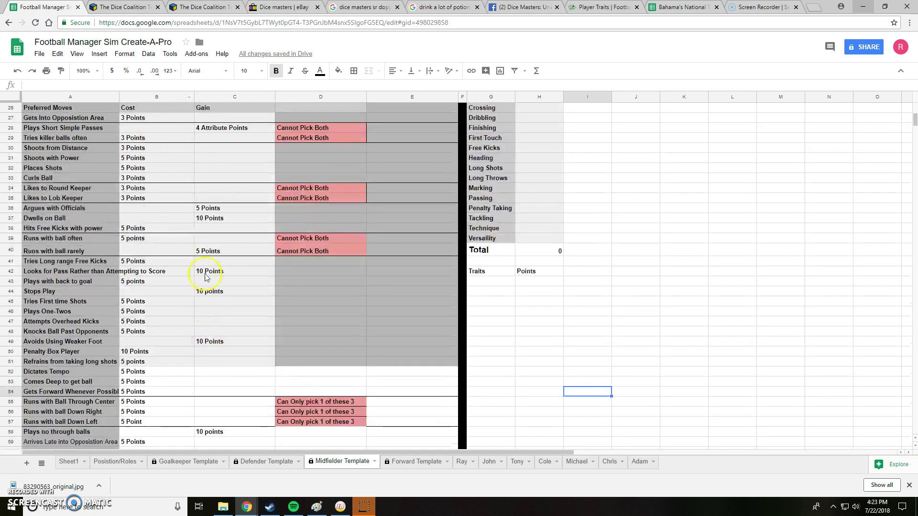
{"action": "left_click", "coordinate": [248, 505]}
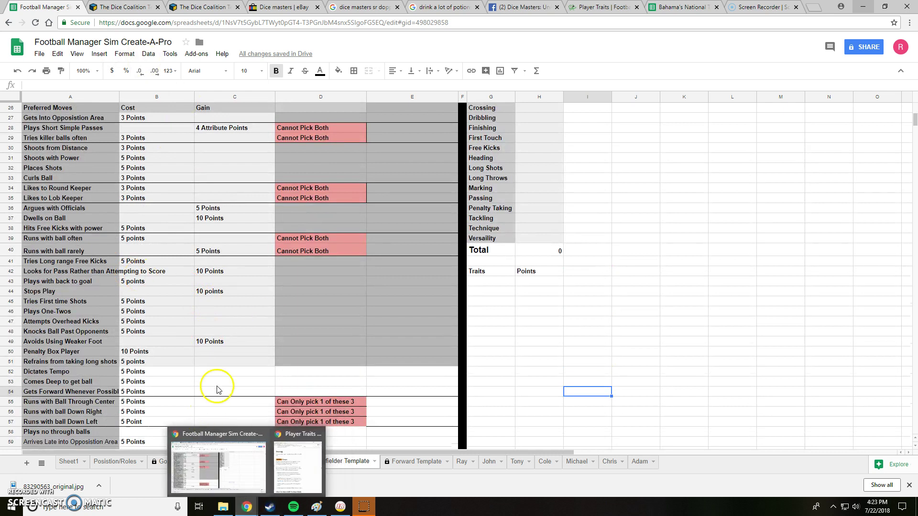
{"action": "left_click", "coordinate": [255, 381]}
{"action": "scroll", "coordinate": [260, 385], "scroll_direction": "down", "scroll_amount": 2}
{"action": "left_click", "coordinate": [351, 420]}
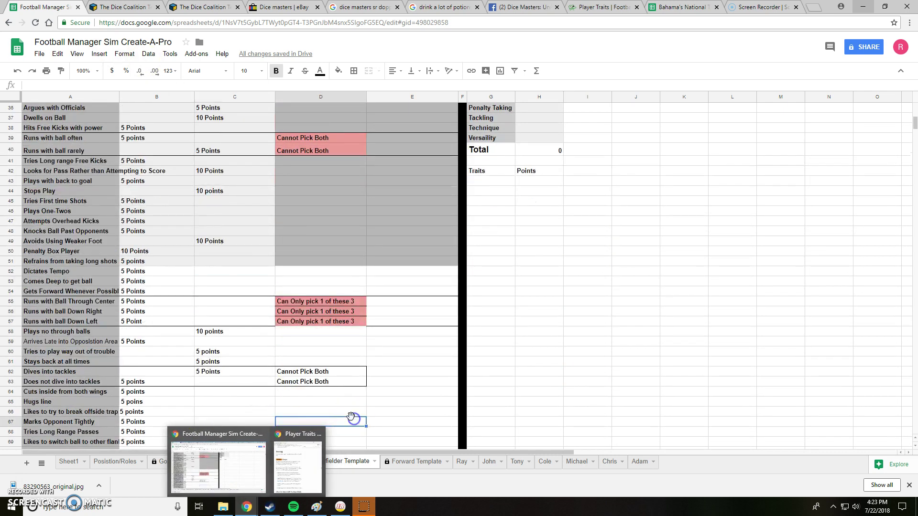
{"action": "scroll", "coordinate": [351, 417], "scroll_direction": "down", "scroll_amount": 2}
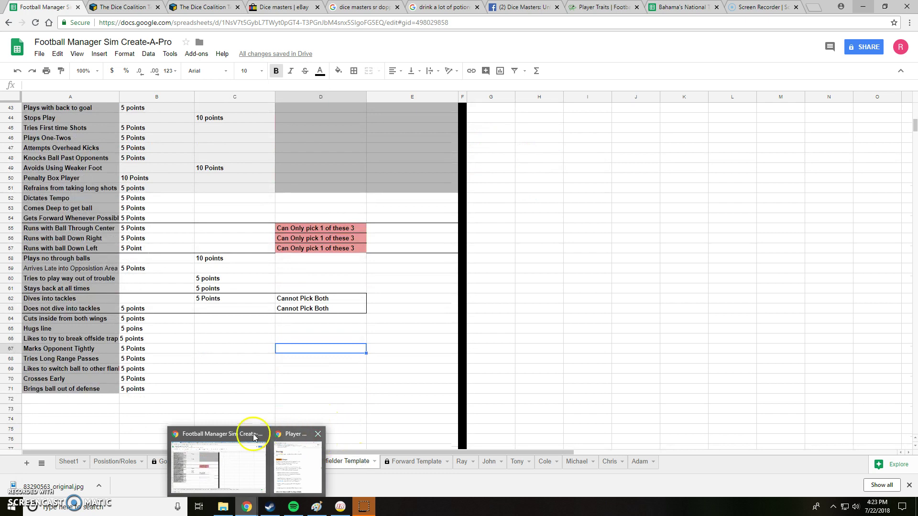
{"action": "left_click", "coordinate": [252, 461]}
{"action": "scroll", "coordinate": [244, 308], "scroll_direction": "up", "scroll_amount": 5}
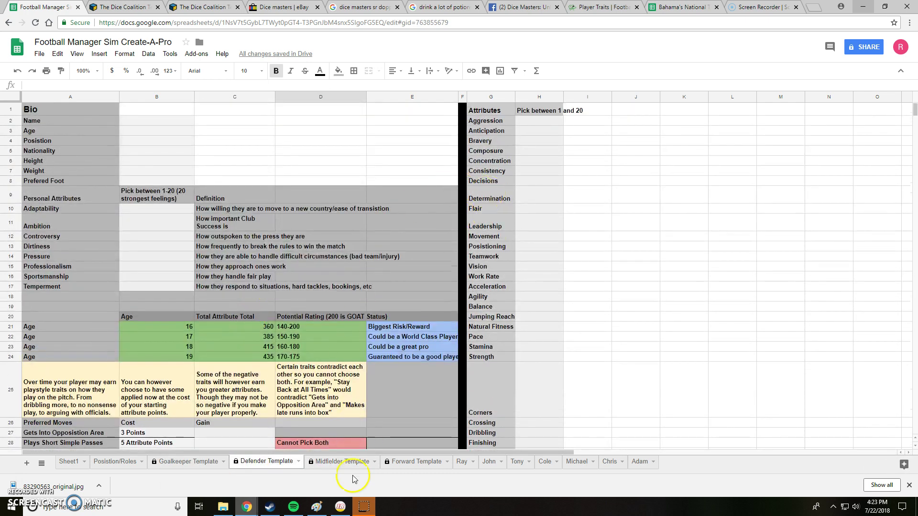
- Return to the Forward Template sheet and look over the attribute list from Aggression down to the total
{"action": "left_click", "coordinate": [407, 463]}
{"action": "scroll", "coordinate": [471, 307], "scroll_direction": "up", "scroll_amount": 5}
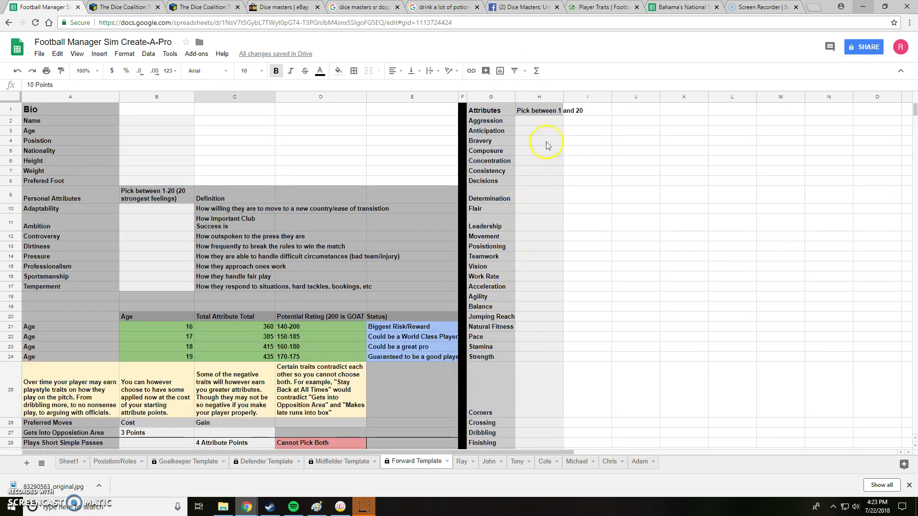
{"action": "left_click", "coordinate": [537, 123]}
{"action": "scroll", "coordinate": [543, 230], "scroll_direction": "down", "scroll_amount": 7}
{"action": "scroll", "coordinate": [538, 234], "scroll_direction": "up", "scroll_amount": 3}
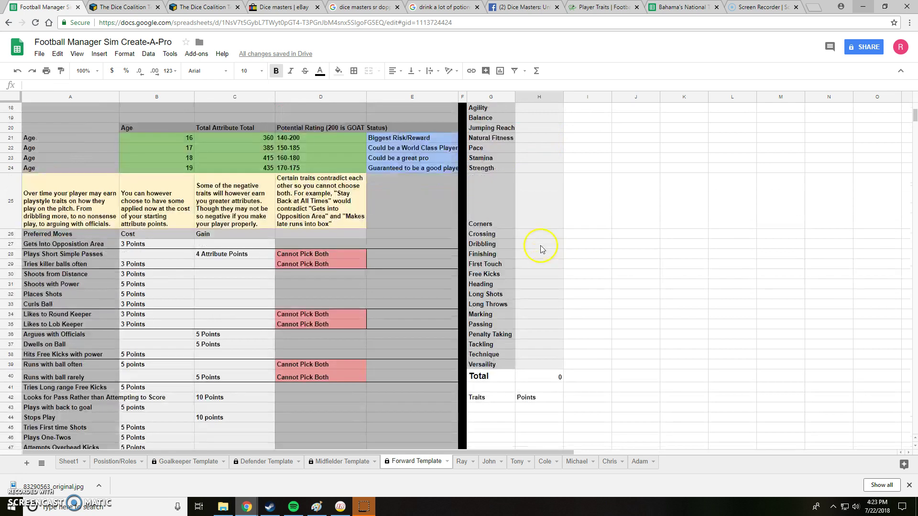
{"action": "scroll", "coordinate": [540, 249], "scroll_direction": "up", "scroll_amount": 4}
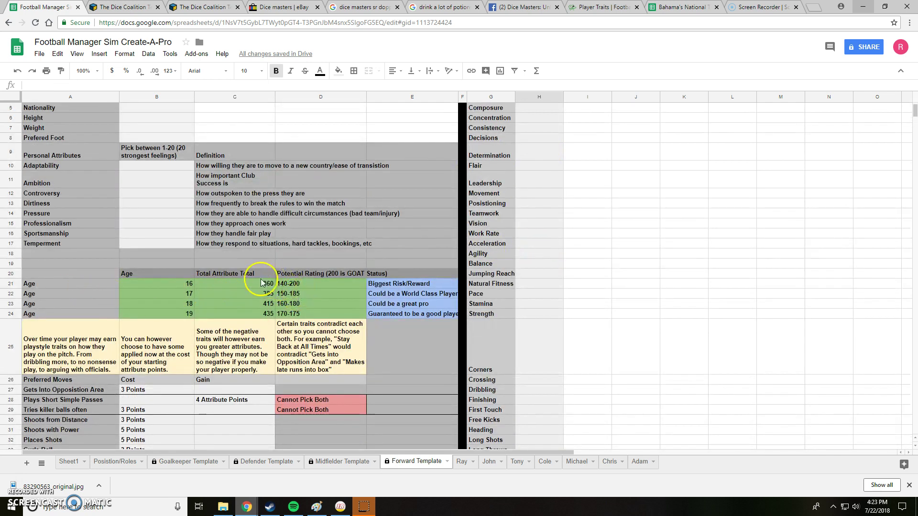
- Enter sample attribute values on the Forward Template sheet: Composure 12 and Concentration 15
{"action": "left_click", "coordinate": [549, 107]}
{"action": "scroll", "coordinate": [635, 195], "scroll_direction": "down", "scroll_amount": 3}
{"action": "scroll", "coordinate": [634, 196], "scroll_direction": "up", "scroll_amount": 1}
{"action": "scroll", "coordinate": [635, 195], "scroll_direction": "up", "scroll_amount": 3}
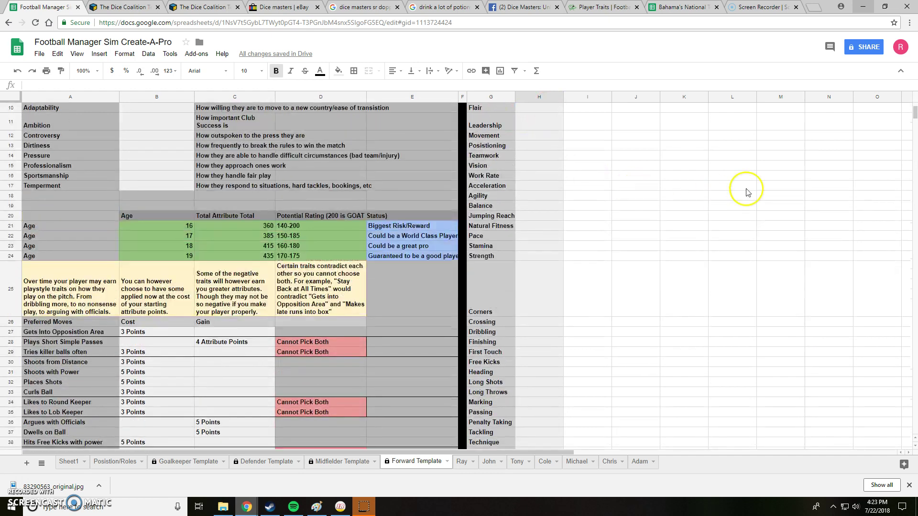
{"action": "type", "text": "12"}
{"action": "key", "text": "Tab"}
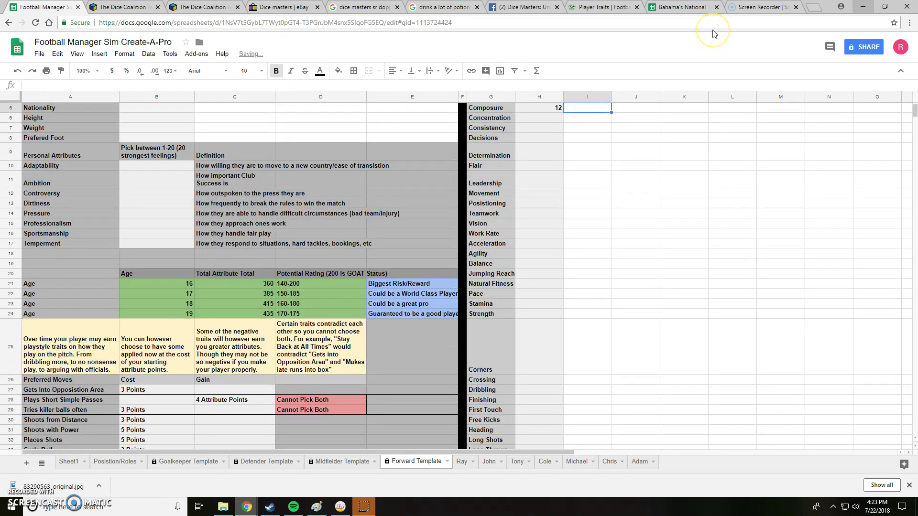
{"action": "key", "text": "Return"}
{"action": "type", "text": "23"}
{"action": "key", "text": "Return"}
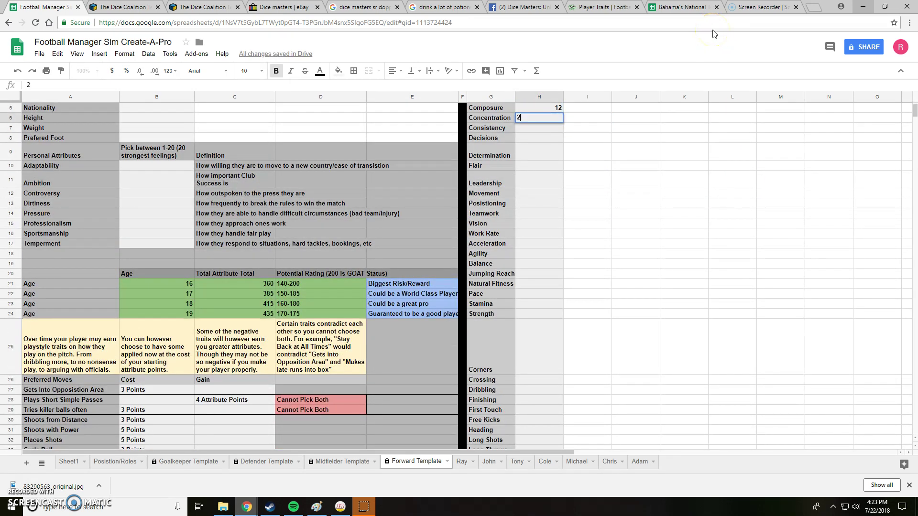
{"action": "key", "text": "Up"}
{"action": "type", "text": "15"}
{"action": "key", "text": "Return"}
- Set Consistency to 14, Decisions to 8, Determination to 20, Flair to 19 and Leadership to 20
{"action": "type", "text": "14"}
{"action": "key", "text": "Return"}
{"action": "type", "text": "8"}
{"action": "key", "text": "Return"}
{"action": "type", "text": "20"}
{"action": "key", "text": "Return"}
{"action": "type", "text": "1"}
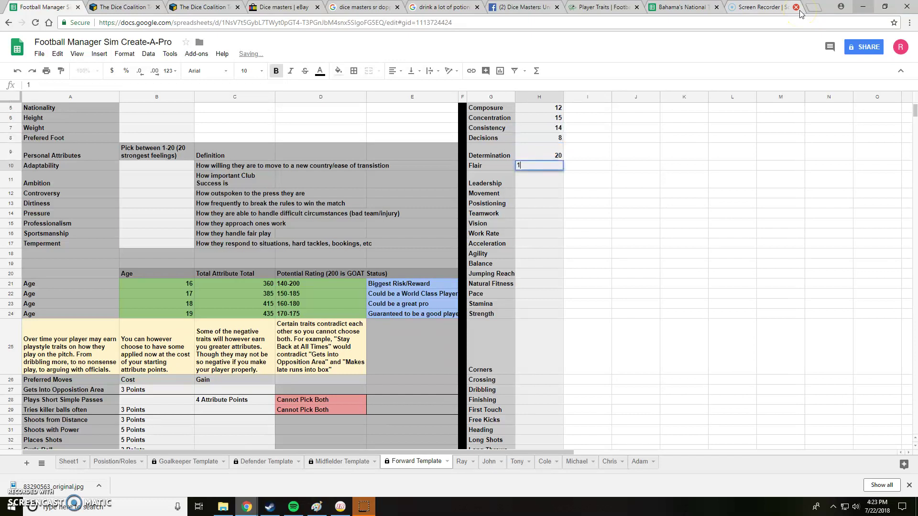
{"action": "type", "text": "9"}
{"action": "key", "text": "Return"}
{"action": "type", "text": "20"}
{"action": "key", "text": "Return"}
- Set Movement to 12, Positioning to 11, Teamwork to 8, Vision to 9 and Work Rate to 14
{"action": "type", "text": "12"}
{"action": "key", "text": "Return"}
{"action": "type", "text": "11"}
{"action": "key", "text": "Return"}
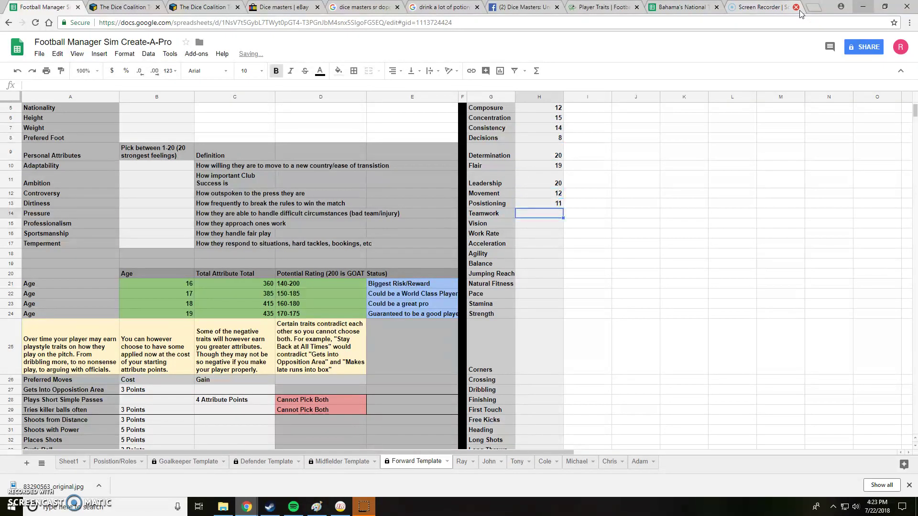
{"action": "type", "text": "08"}
{"action": "key", "text": "Return"}
{"action": "type", "text": "9"}
{"action": "key", "text": "Return"}
{"action": "type", "text": "1"}
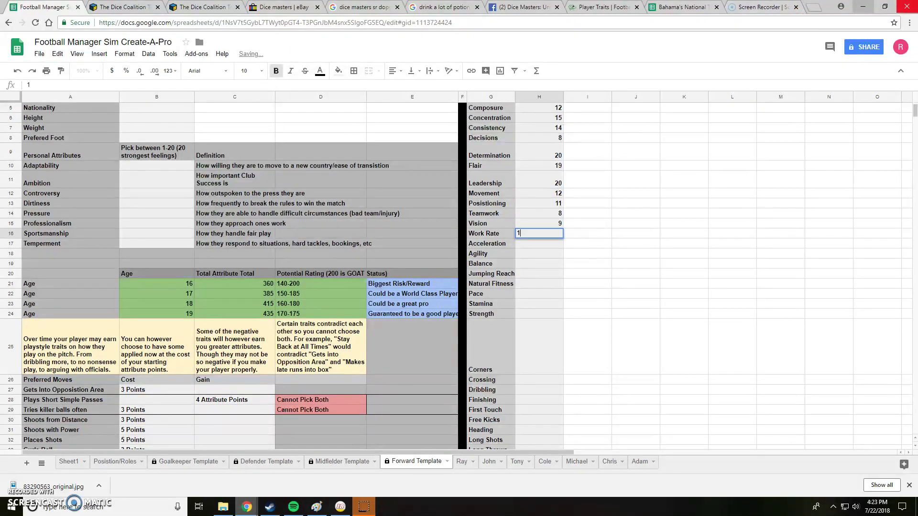
{"action": "type", "text": "4"}
{"action": "key", "text": "Return"}
- Set Acceleration, Agility, Balance, Jumping Reach, Natural Fitness and Pace to 20 each
{"action": "type", "text": "20"}
{"action": "key", "text": "Return"}
{"action": "type", "text": "20"}
{"action": "key", "text": "Return"}
{"action": "type", "text": "20"}
{"action": "key", "text": "Return"}
{"action": "type", "text": "20"}
{"action": "key", "text": "Return"}
{"action": "type", "text": "20"}
{"action": "key", "text": "Return"}
{"action": "type", "text": "20"}
{"action": "key", "text": "Return"}
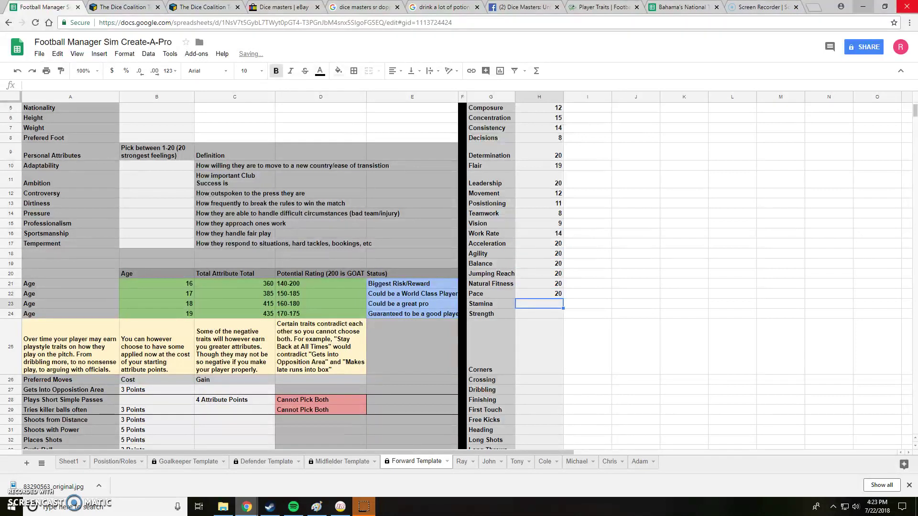
- Set both Stamina and Strength to 15 in the attribute list
{"action": "type", "text": "15"}
{"action": "key", "text": "Return"}
{"action": "type", "text": "15"}
{"action": "key", "text": "Return"}
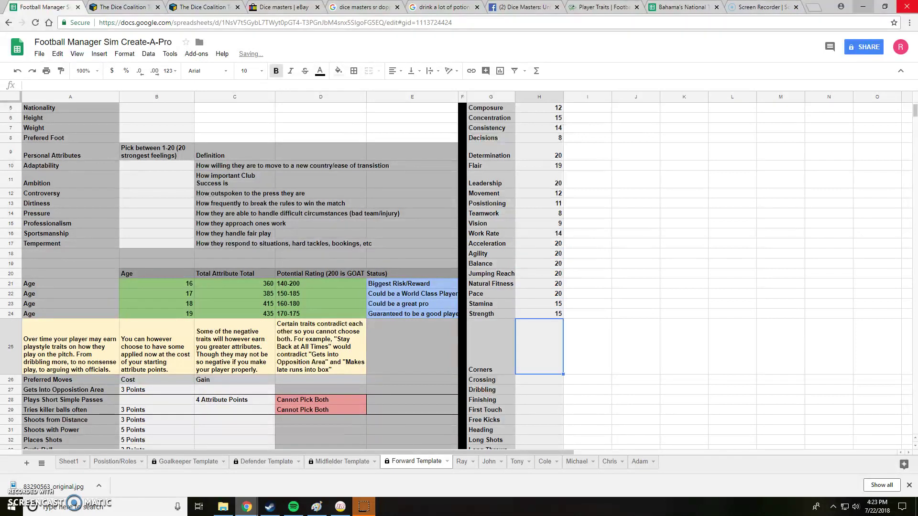
- Check the attribute total against the age table and review the attributes still left blank
{"action": "scroll", "coordinate": [823, 122], "scroll_direction": "down", "scroll_amount": 3}
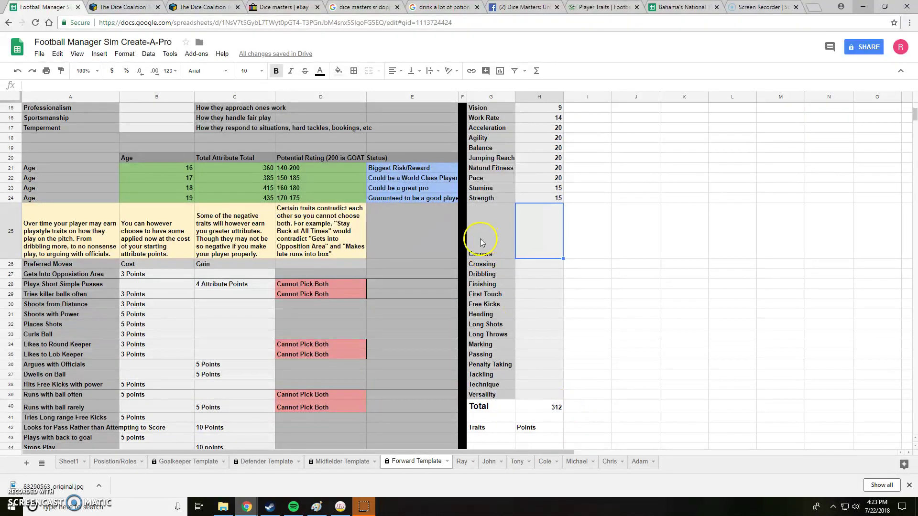
{"action": "scroll", "coordinate": [483, 234], "scroll_direction": "up", "scroll_amount": 5}
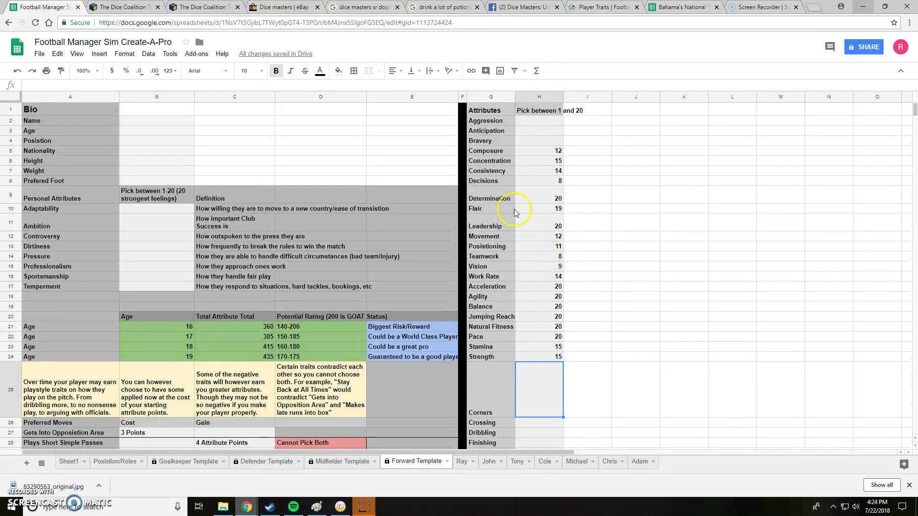
{"action": "left_click", "coordinate": [545, 120]}
{"action": "scroll", "coordinate": [750, 193], "scroll_direction": "down", "scroll_amount": 5}
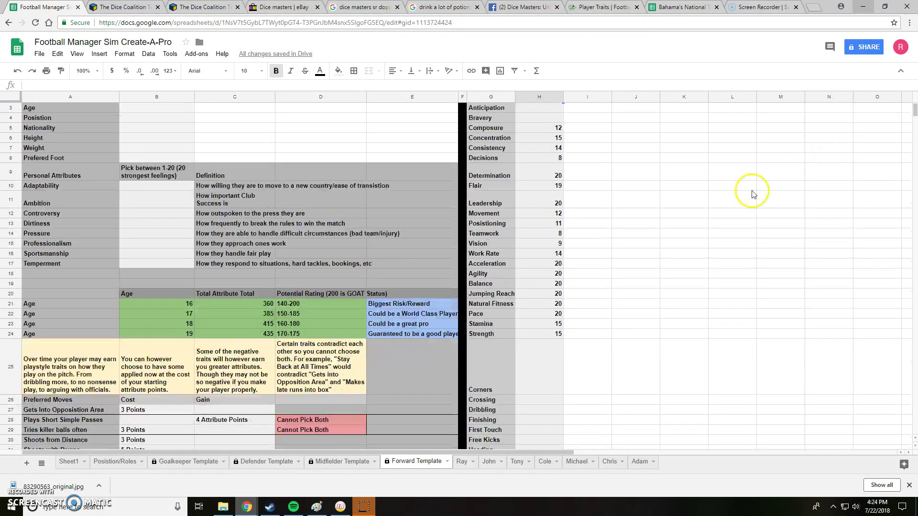
{"action": "scroll", "coordinate": [549, 351], "scroll_direction": "down", "scroll_amount": 3}
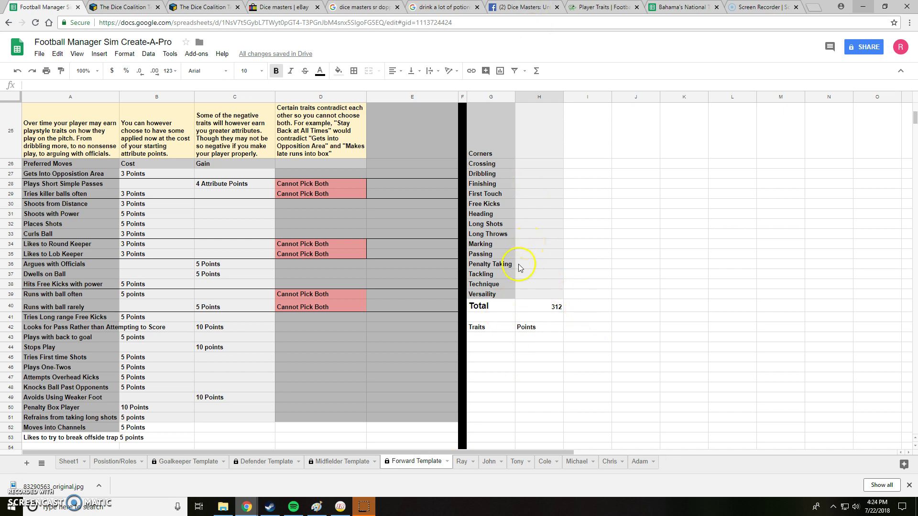
{"action": "scroll", "coordinate": [518, 264], "scroll_direction": "up", "scroll_amount": 5}
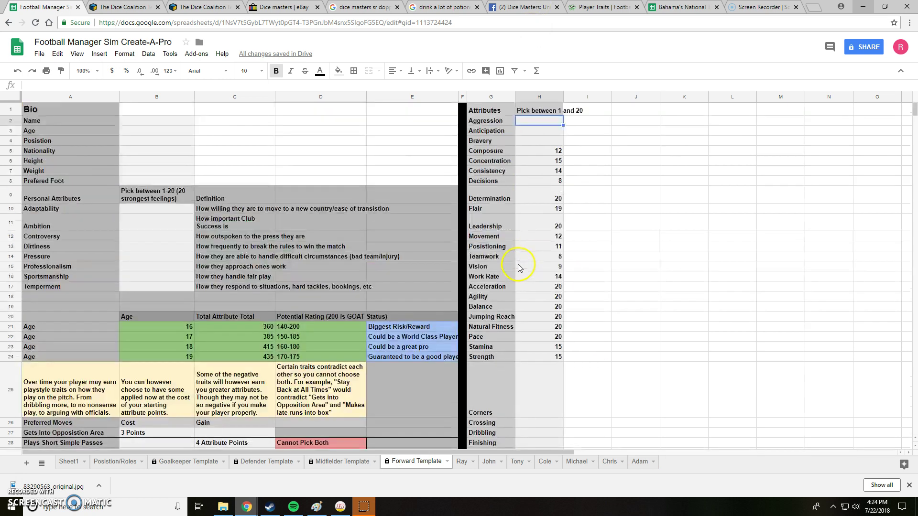
- Clear all the sample attribute values from Aggression through Strength
{"action": "left_click", "coordinate": [550, 356], "text": "shift"}
{"action": "type", "text": "0"}
{"action": "left_click", "coordinate": [601, 412]}
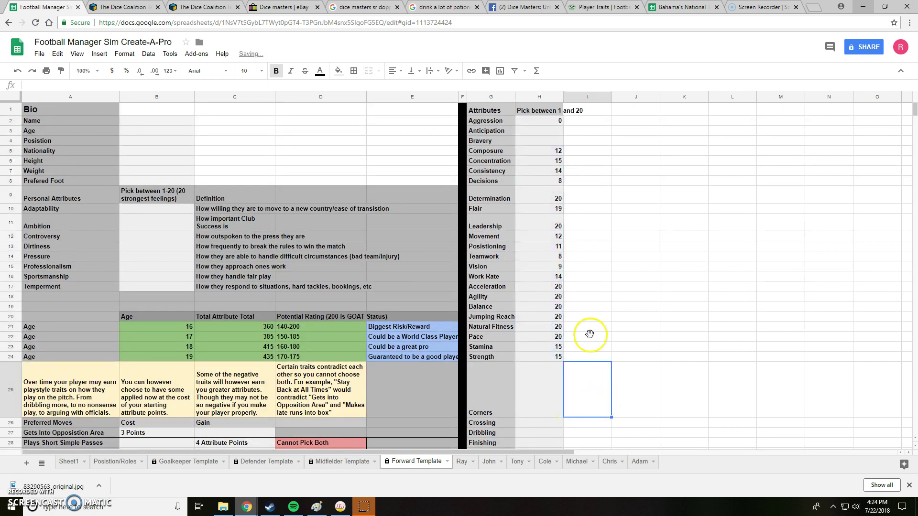
{"action": "left_click", "coordinate": [549, 120]}
{"action": "left_click", "coordinate": [554, 356], "text": "shift"}
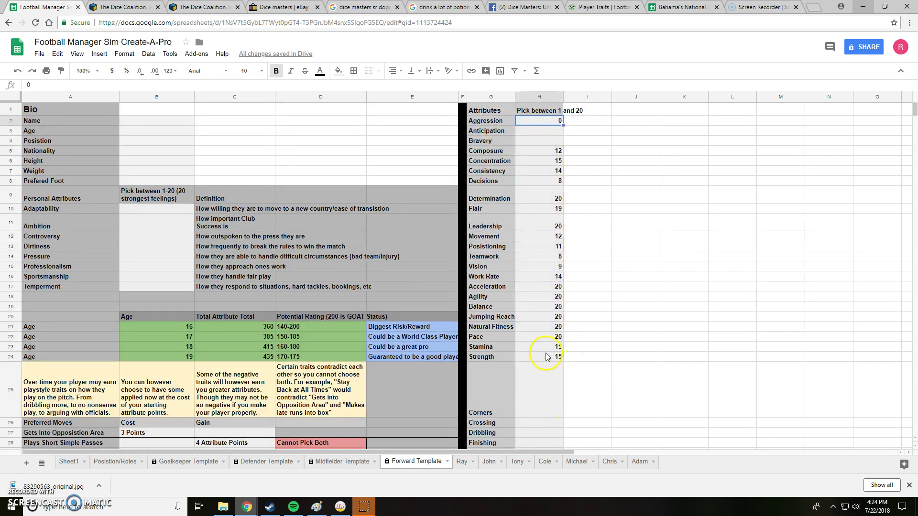
{"action": "key", "text": "Delete"}
{"action": "left_click", "coordinate": [645, 359]}
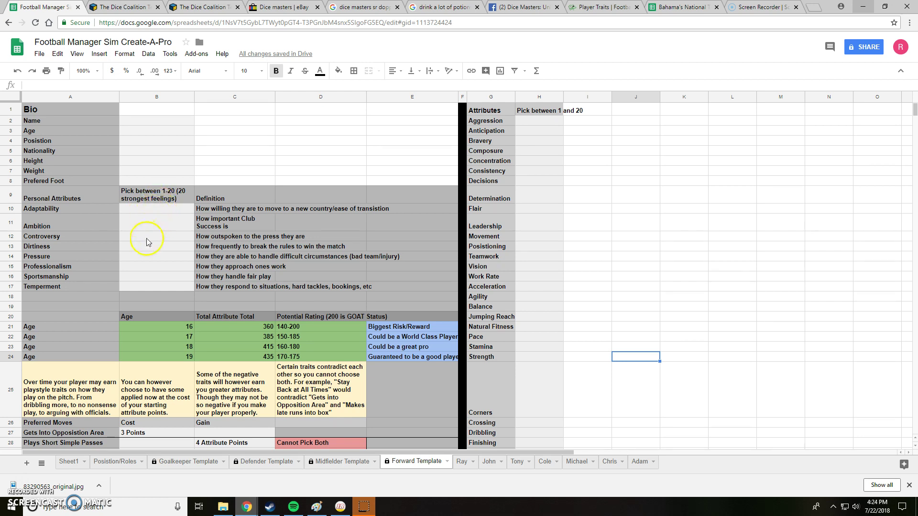
- Enter sample personal attributes in the bio section: Ambition 5, Controversy 20 and Dirtiness 20
{"action": "left_click", "coordinate": [134, 221]}
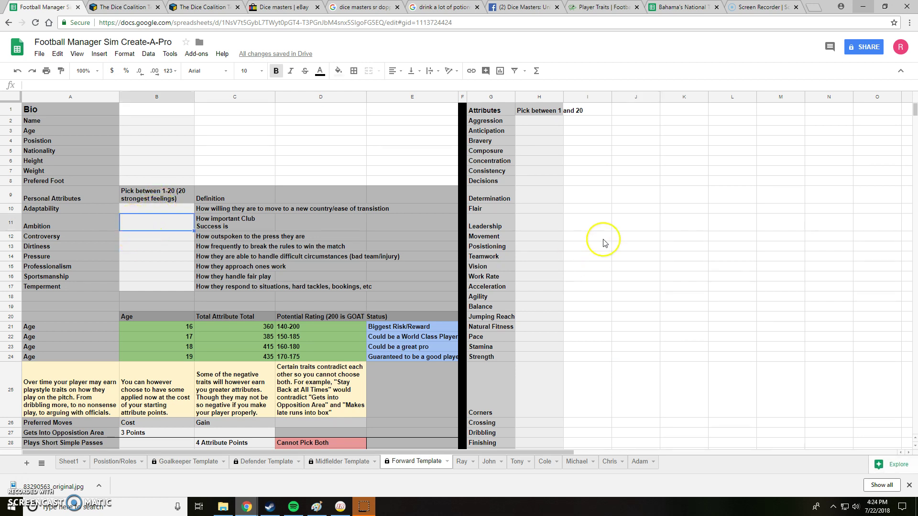
{"action": "type", "text": "5"}
{"action": "key", "text": "Return"}
{"action": "type", "text": "20"}
{"action": "key", "text": "Return"}
{"action": "type", "text": "20"}
{"action": "key", "text": "Return"}
{"action": "key", "text": "Return"}
- Set the personal attributes Professionalism and Sportsmanship to 1 and Temperment to 15
{"action": "type", "text": "1"}
{"action": "key", "text": "Return"}
{"action": "type", "text": "1"}
{"action": "key", "text": "Return"}
{"action": "type", "text": "15"}
{"action": "key", "text": "Return"}
- Fill in the skipped personal attributes with Pressure at 15 and Adaptability at 20
{"action": "key", "text": "Up"}
{"action": "key", "text": "Up"}
{"action": "key", "text": "Up"}
{"action": "key", "text": "Up"}
{"action": "type", "text": "15"}
{"action": "key", "text": "Return"}
{"action": "key", "text": "Up"}
{"action": "key", "text": "Up"}
{"action": "key", "text": "Up"}
{"action": "key", "text": "Up"}
{"action": "key", "text": "Up"}
{"action": "type", "text": "20"}
{"action": "key", "text": "Return"}
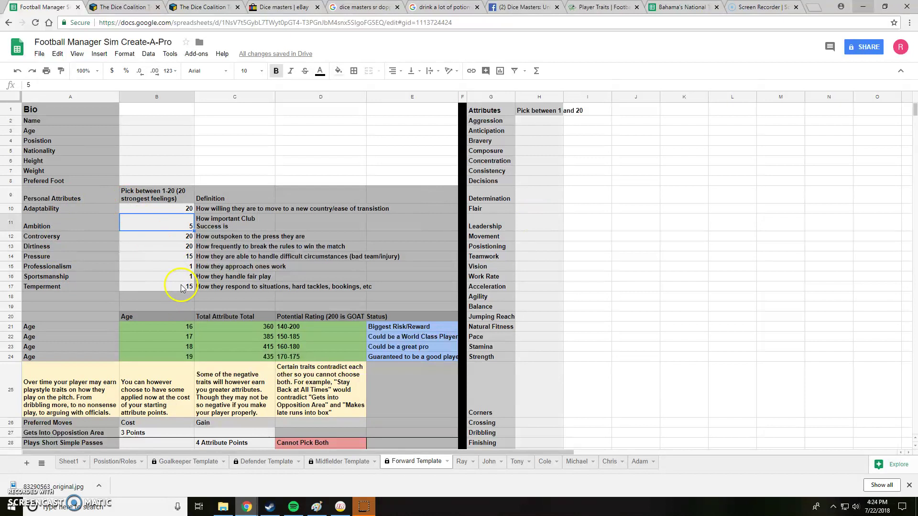
- Clear the sample personal attribute values from Adaptability through Temperment
{"action": "left_click", "coordinate": [183, 210]}
{"action": "left_click", "coordinate": [186, 286]}
{"action": "left_click", "coordinate": [183, 209], "text": "shift"}
{"action": "key", "text": "Delete"}
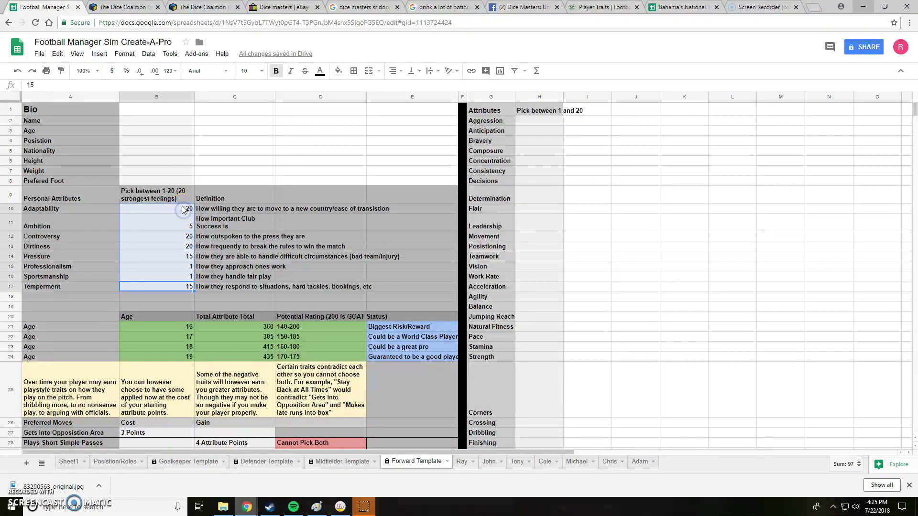
- Look over the four players' individual sheets following the Forward Template, and return to the Forward Template sheet
{"action": "left_click", "coordinate": [624, 266]}
{"action": "scroll", "coordinate": [441, 304], "scroll_direction": "down", "scroll_amount": 5}
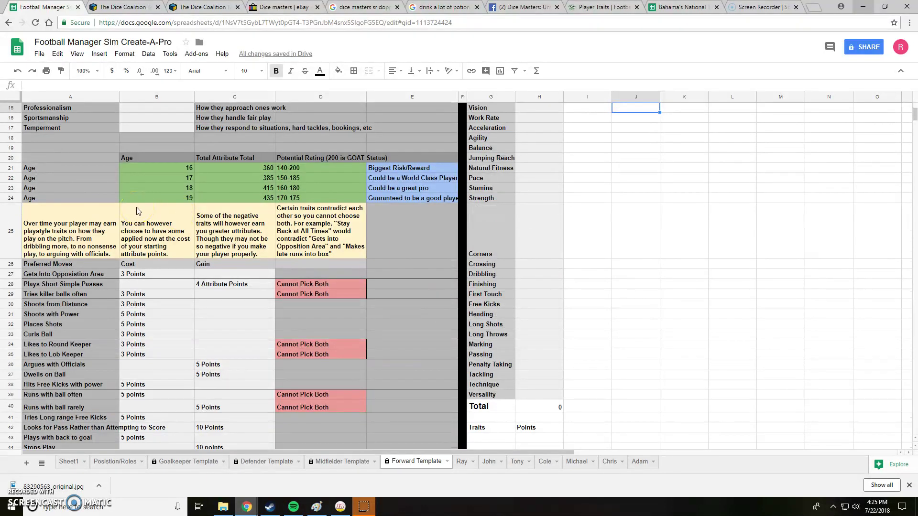
{"action": "left_click", "coordinate": [181, 192]}
{"action": "left_click", "coordinate": [460, 462]}
{"action": "left_click", "coordinate": [490, 462]}
{"action": "left_click", "coordinate": [513, 462]}
{"action": "left_click", "coordinate": [545, 463]}
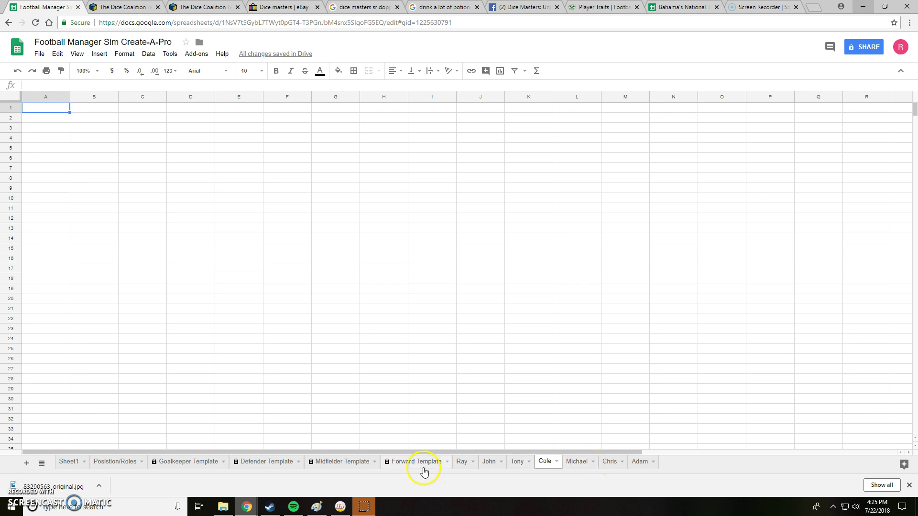
{"action": "left_click", "coordinate": [421, 462]}
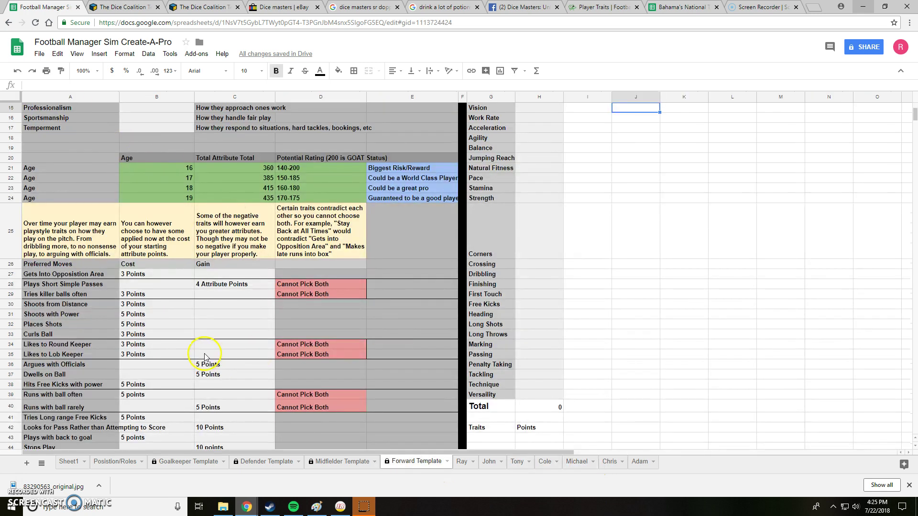
- Copy the entire Forward Template into the third player's blank sheet and check the pasted content down to the last preferred move
{"action": "scroll", "coordinate": [246, 431], "scroll_direction": "up", "scroll_amount": 5}
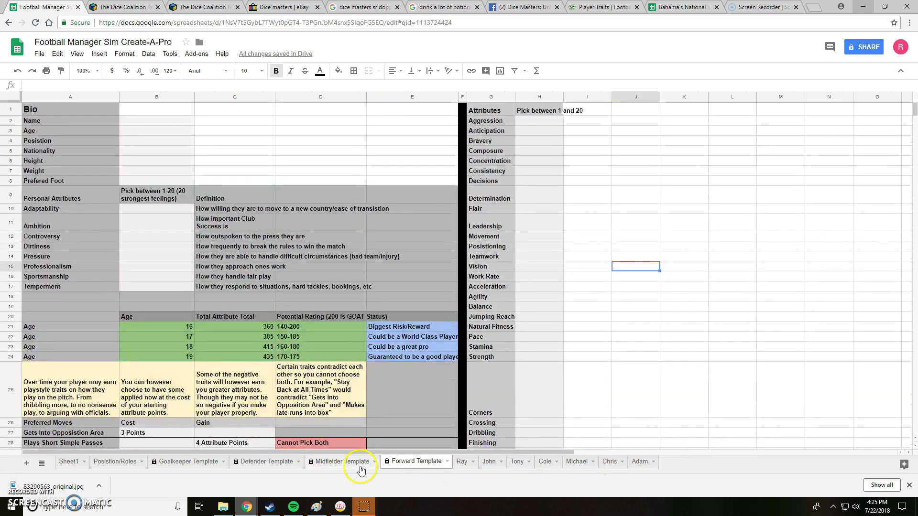
{"action": "left_click", "coordinate": [72, 110]}
{"action": "left_click", "coordinate": [215, 131]}
{"action": "key", "text": "ctrl+a"}
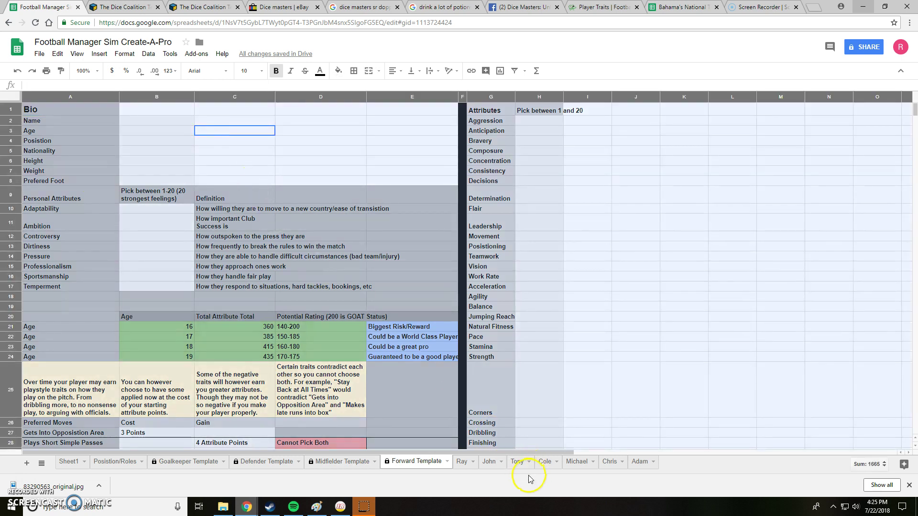
{"action": "left_click", "coordinate": [521, 461]}
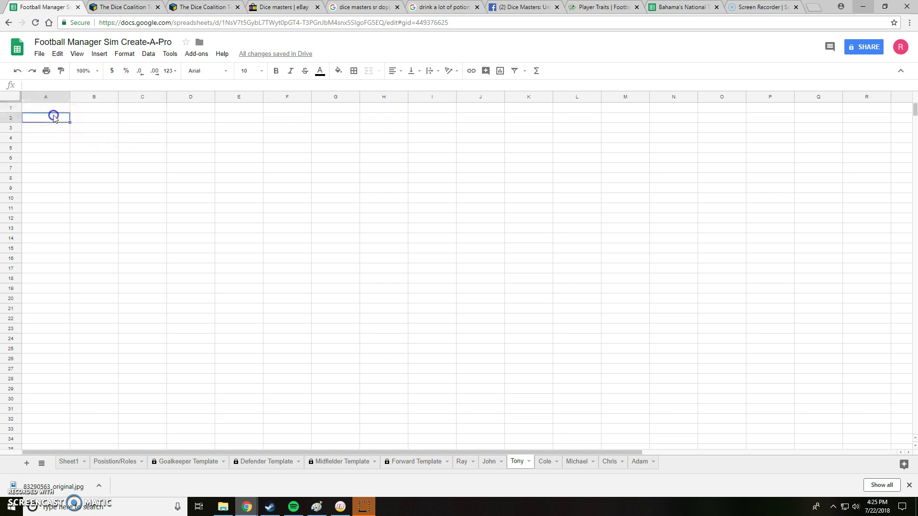
{"action": "key", "text": "ctrl+v"}
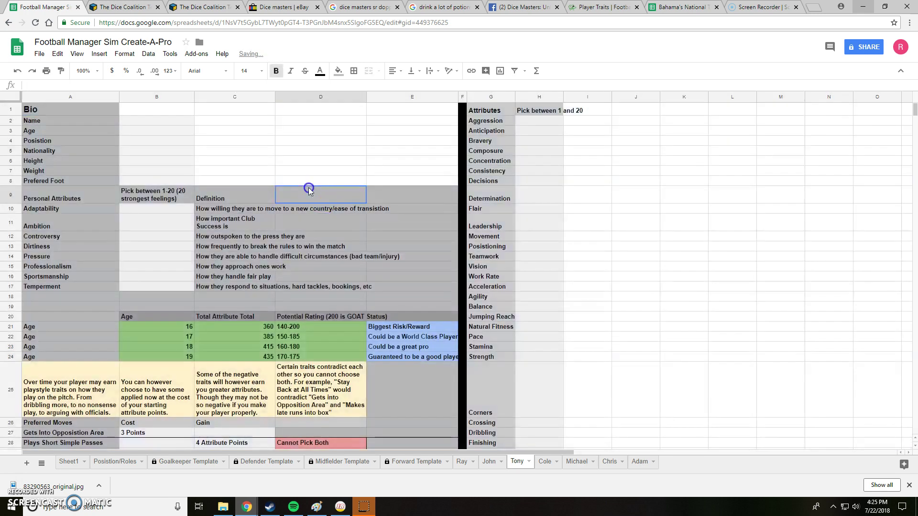
{"action": "scroll", "coordinate": [717, 266], "scroll_direction": "down", "scroll_amount": 2}
{"action": "scroll", "coordinate": [701, 266], "scroll_direction": "down", "scroll_amount": 5}
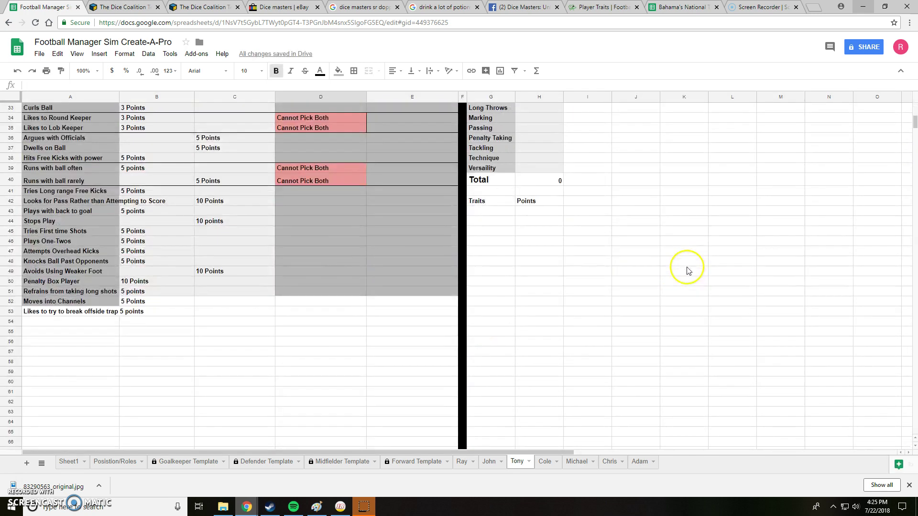
{"action": "scroll", "coordinate": [645, 272], "scroll_direction": "up", "scroll_amount": 3}
{"action": "scroll", "coordinate": [626, 275], "scroll_direction": "up", "scroll_amount": 5}
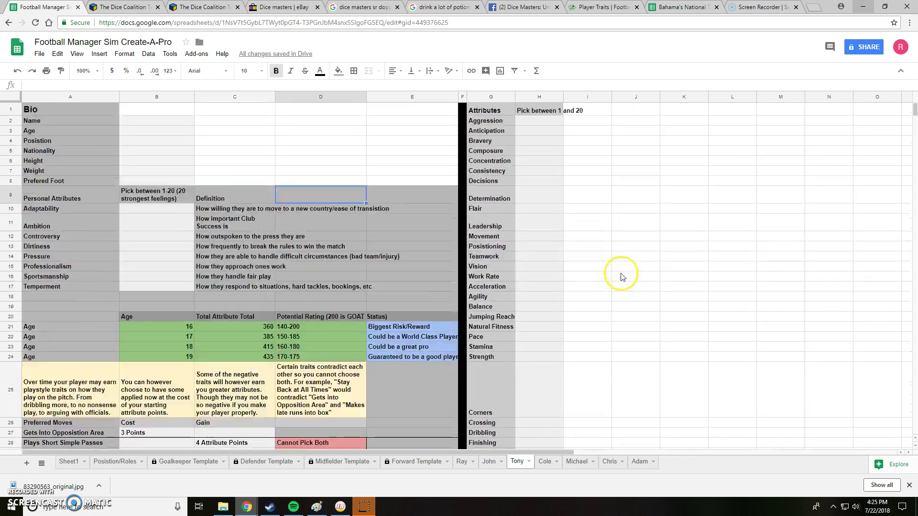
- Select the entire contents of the third player's sheet
{"action": "left_click", "coordinate": [594, 256]}
{"action": "key", "text": "ctrl+a"}
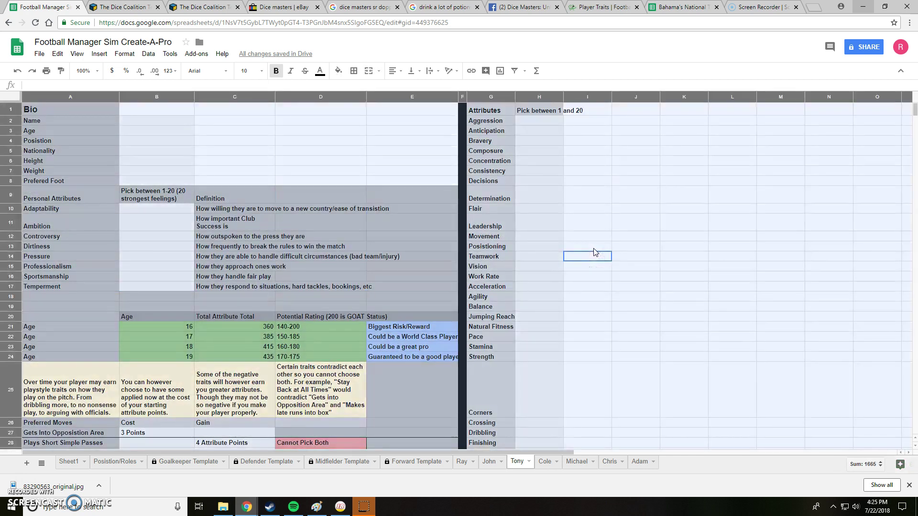